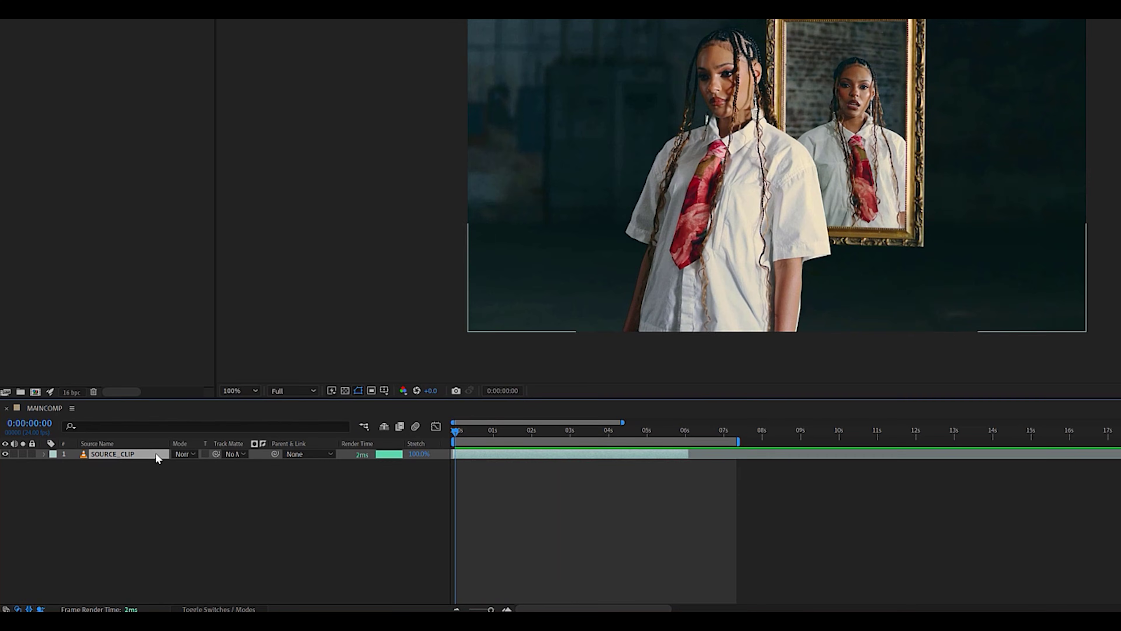
# Isolate the foreground woman on the SOURCE_CLIP layer with the Roto Brush, including her hair, and freeze the result.
pyautogui.doubleClick(155, 452)
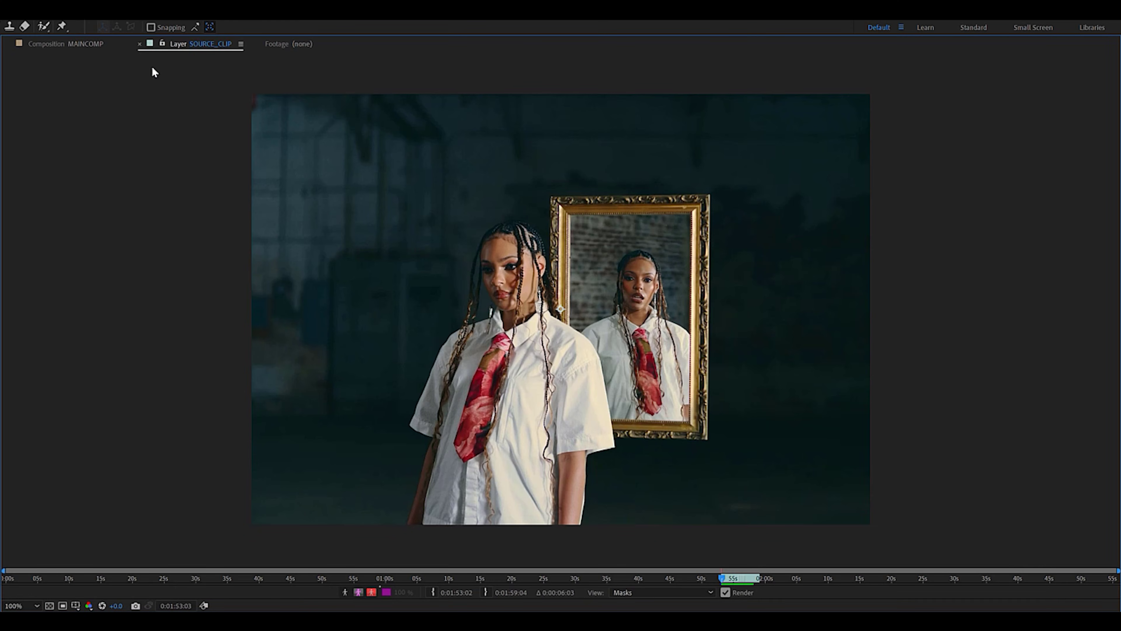
pyautogui.click(42, 27)
pyautogui.moveTo(414, 522); pyautogui.dragTo(572, 338)
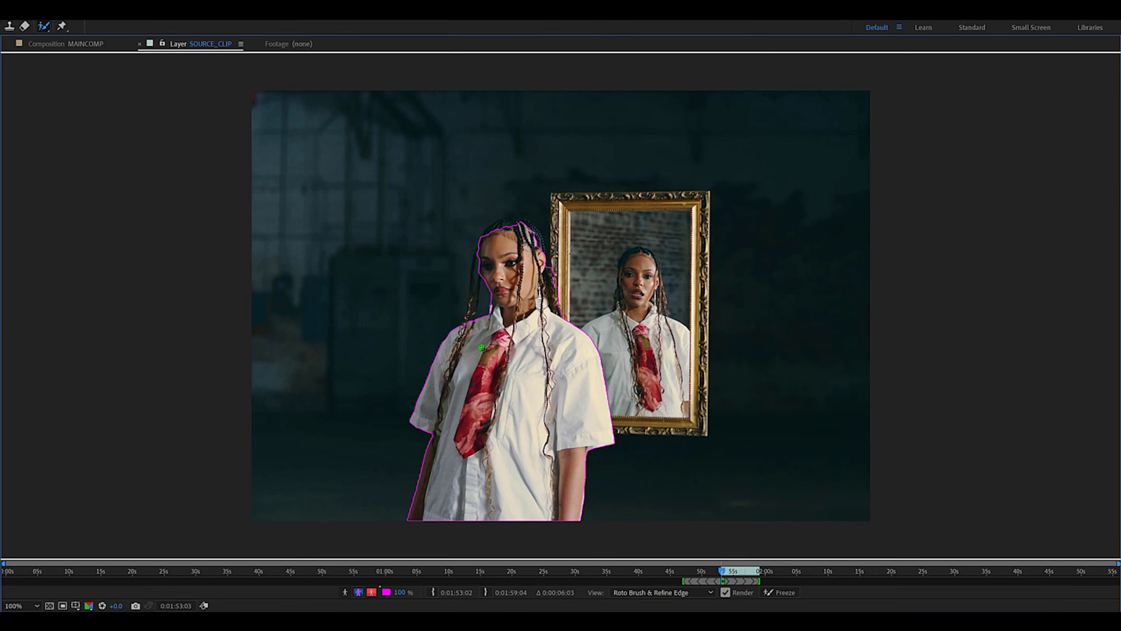
pyautogui.moveTo(535, 241); pyautogui.dragTo(528, 223)
pyautogui.click(790, 592)
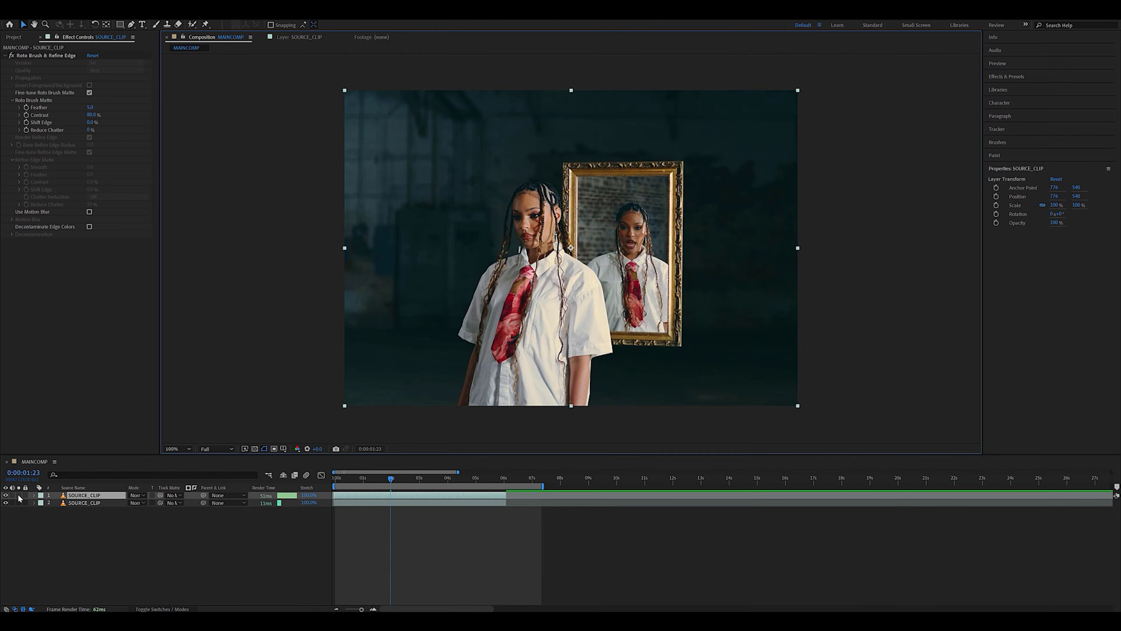
# Check the rotoscoped SOURCE_CLIP layer on its own and duplicate it.
pyautogui.click(19, 495)
pyautogui.click(18, 495)
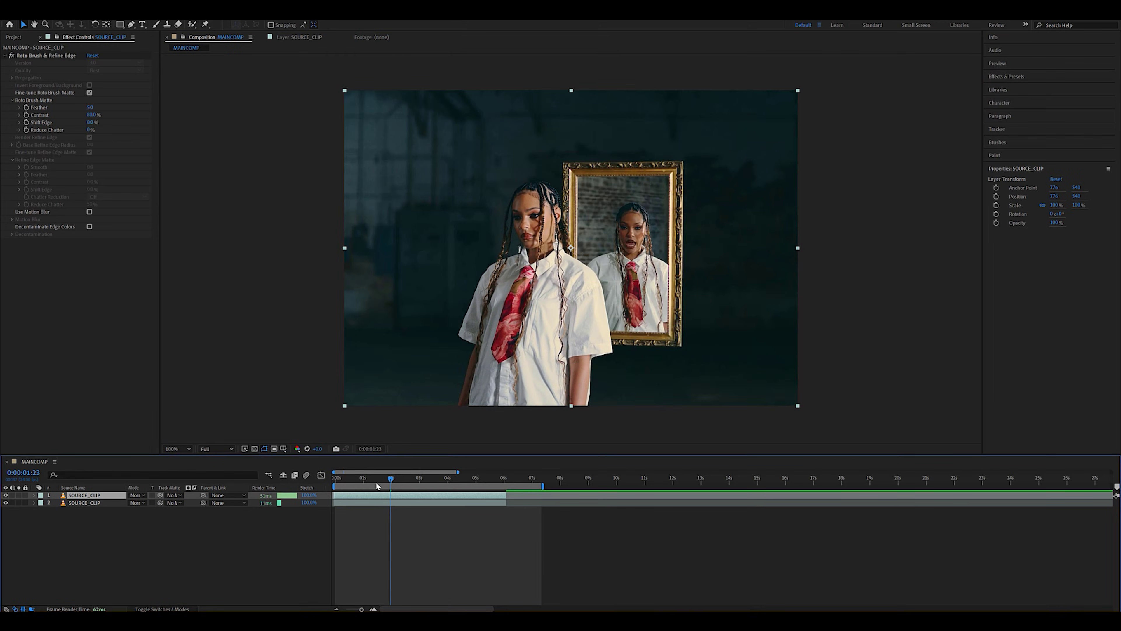
pyautogui.hotkey('ctrl', 'd')
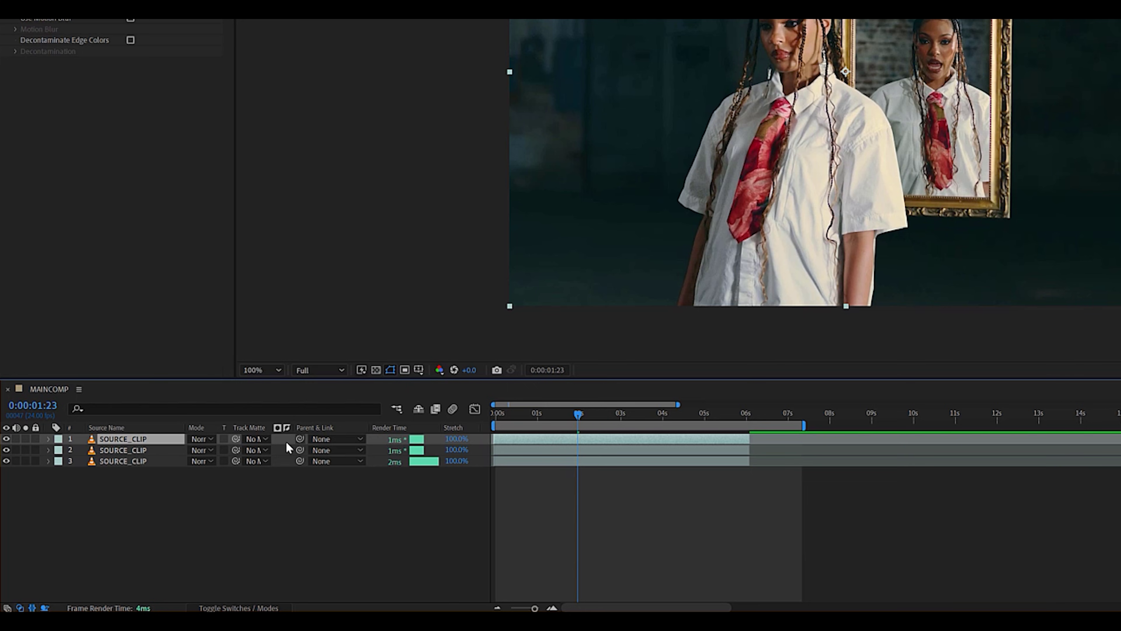
# Apply the CC Ball Action effect to the middle SOURCE_CLIP layer.
pyautogui.click(161, 448)
pyautogui.hotkey('ctrl', 'space')
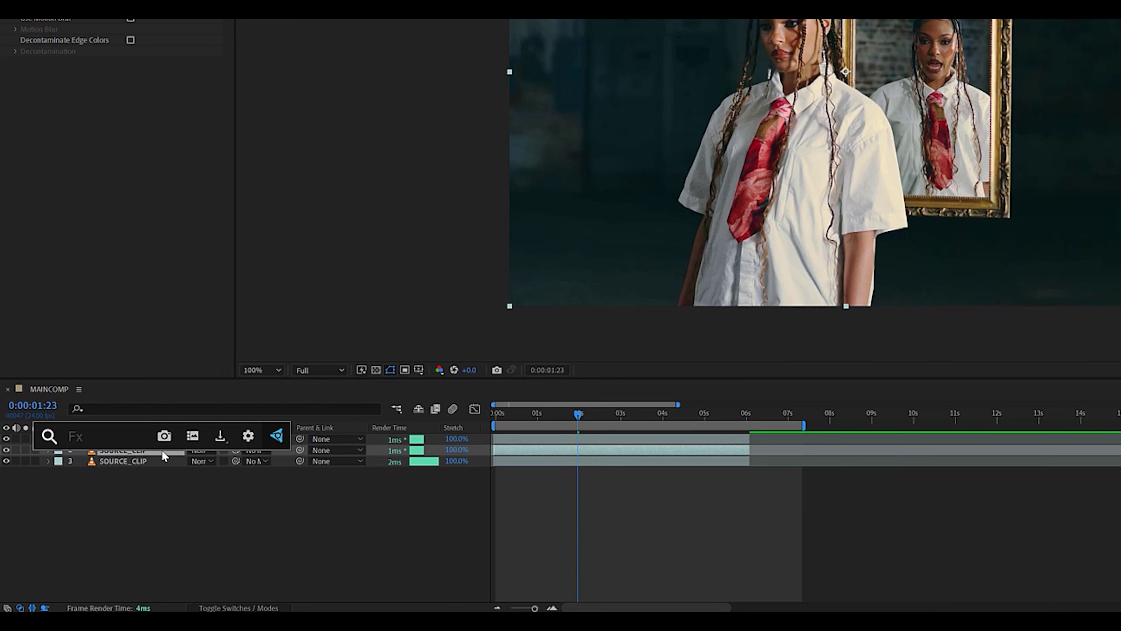
pyautogui.write('cc bal')
pyautogui.press('Return')
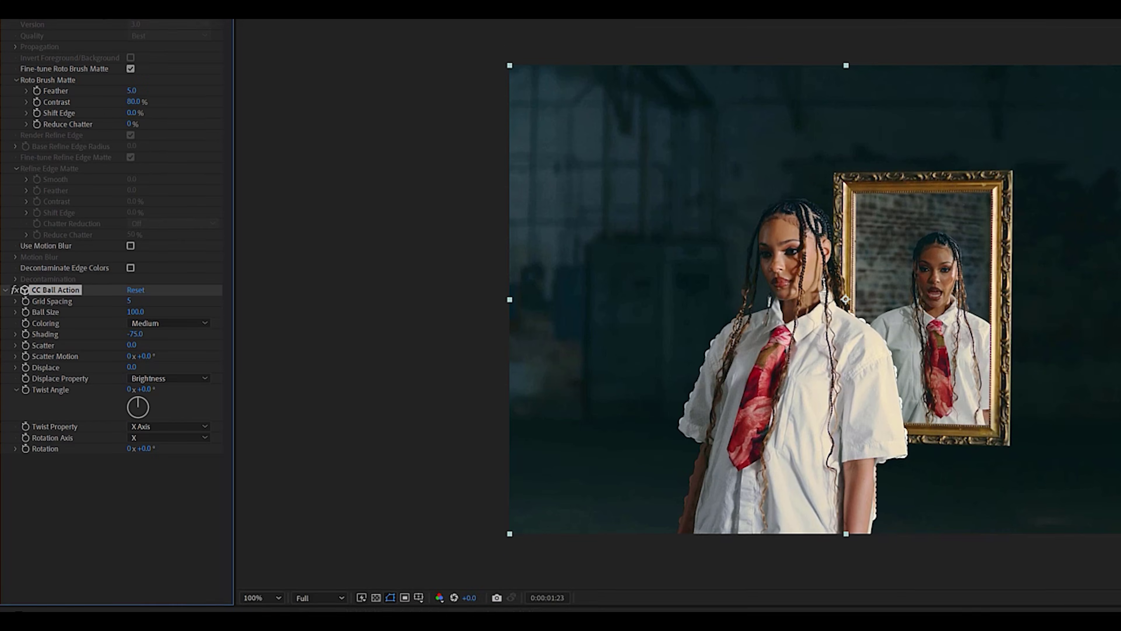
# Set CC Ball Action to Grid Spacing 0, Ball Size 80, Crisp coloring, Shading 100, Scatter 0.2 and Displace 4.
pyautogui.click(128, 73)
pyautogui.write('0')
pyautogui.press('Tab')
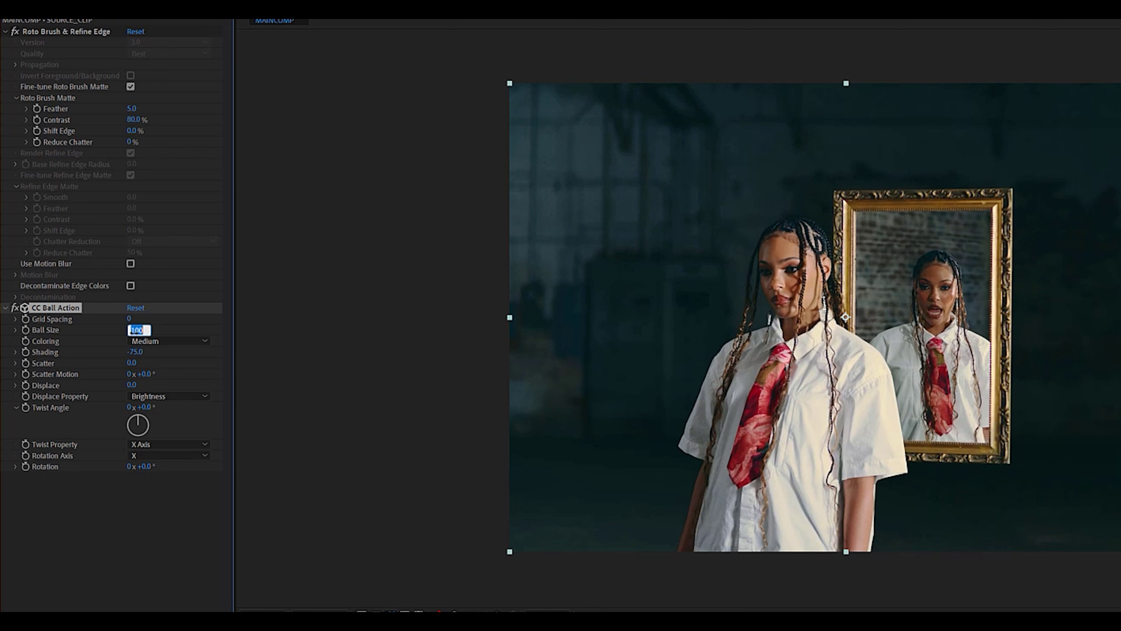
pyautogui.write('80.')
pyautogui.click(157, 341)
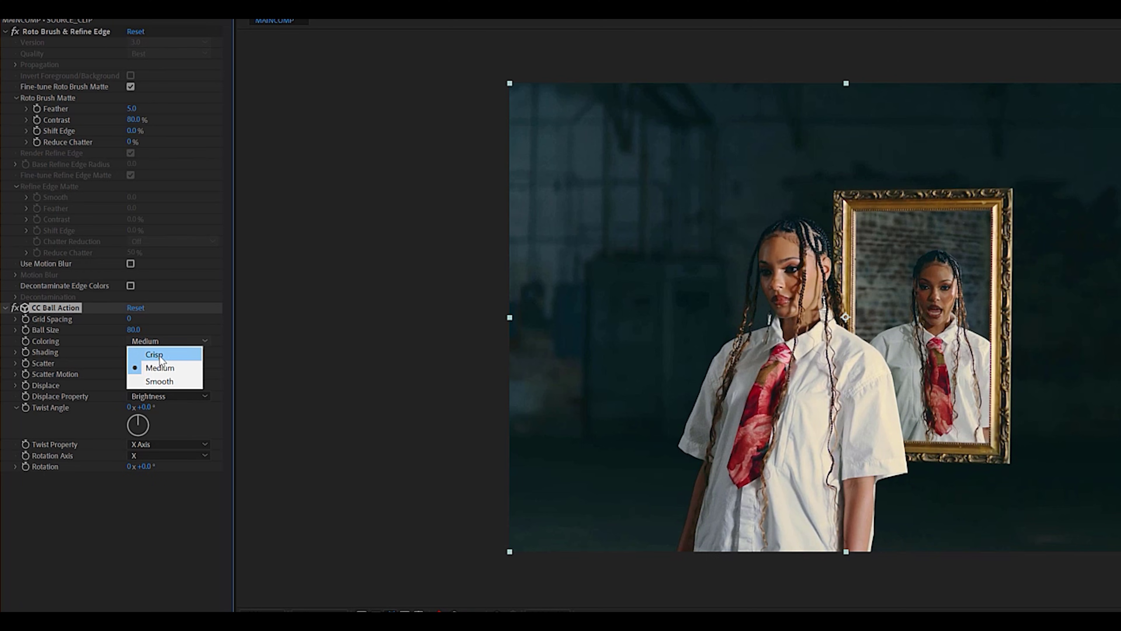
pyautogui.click(158, 355)
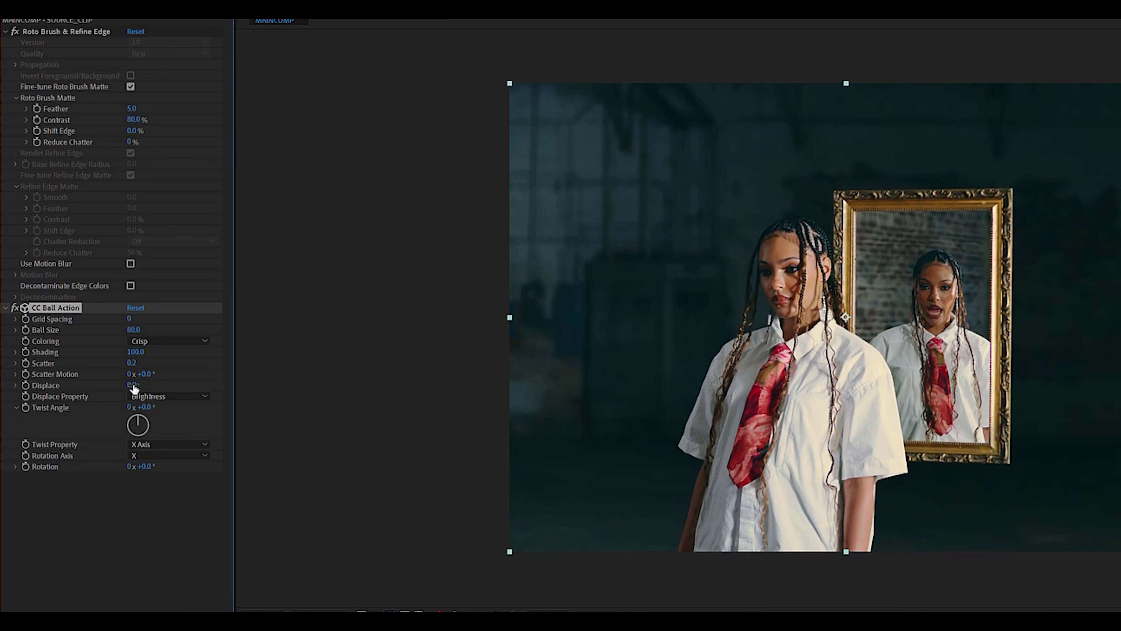
pyautogui.press('Return')
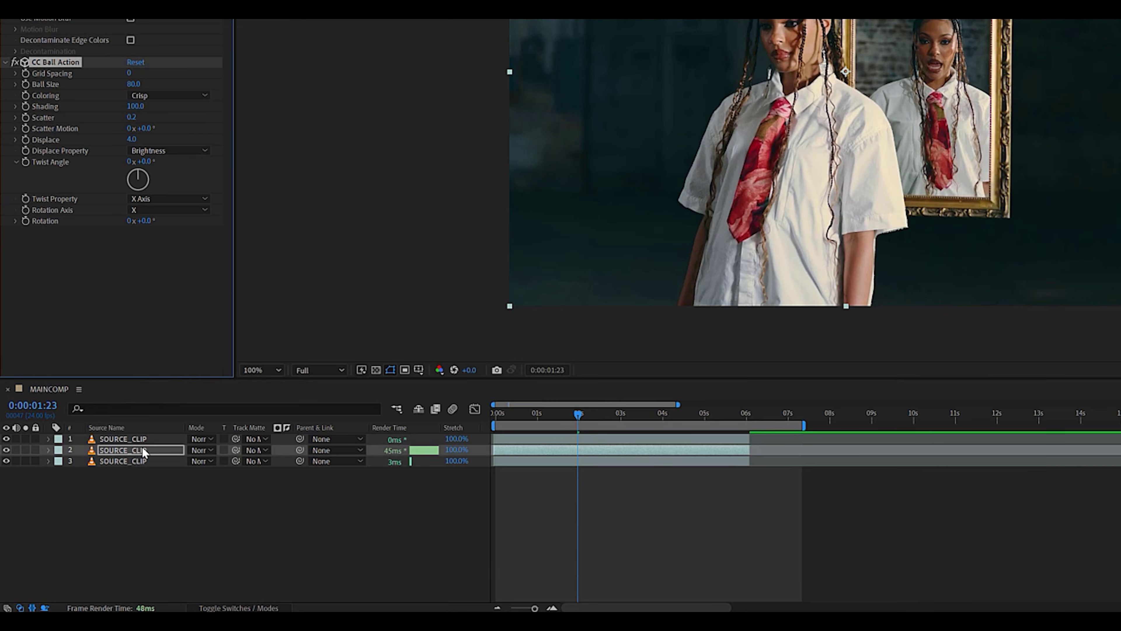
# Add the Turbulent Displace effect to the middle SOURCE_CLIP layer.
pyautogui.click(142, 448)
pyautogui.hotkey('ctrl', 'space')
pyautogui.write('turbul')
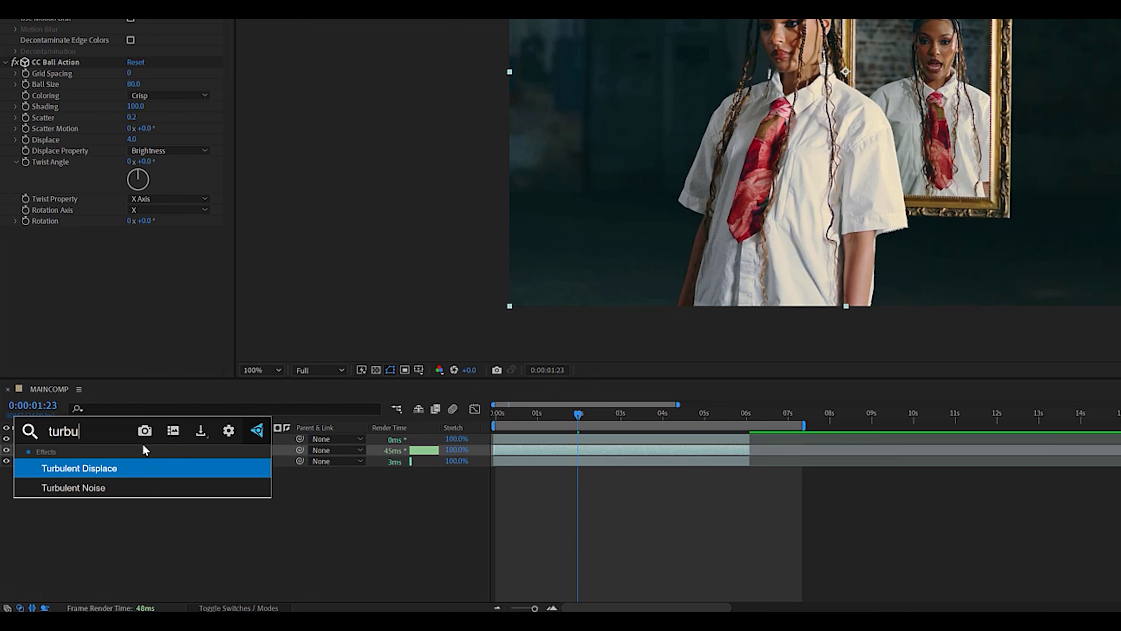
pyautogui.press('Return')
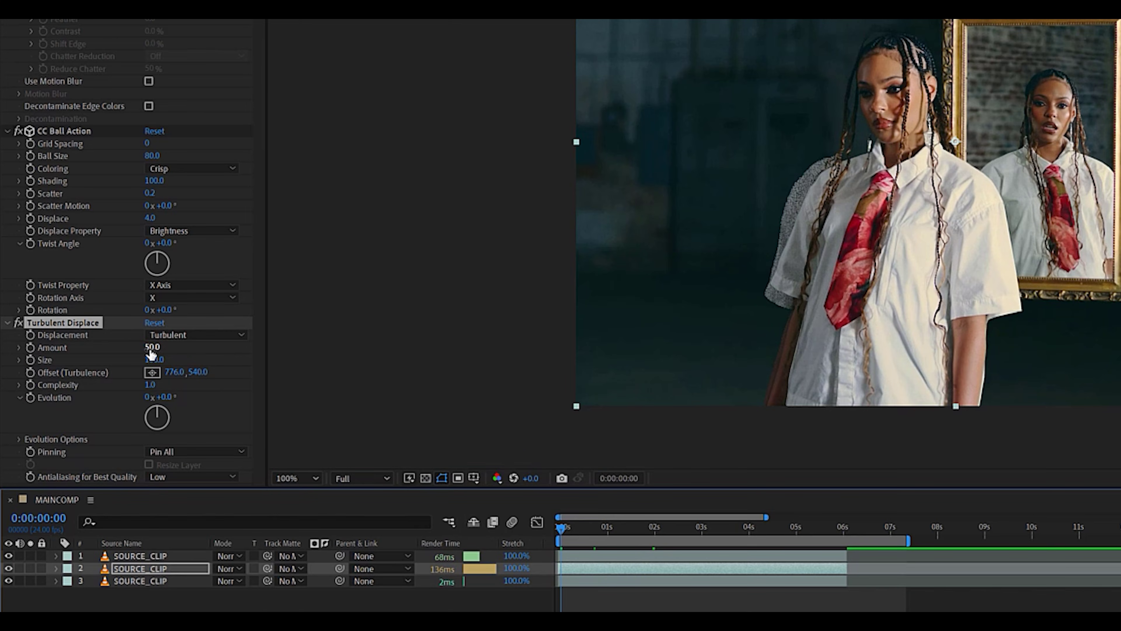
# Set Turbulent Displace to Amount 36, Size 10 and Complexity 4.
pyautogui.click(150, 347)
pyautogui.write('36')
pyautogui.press('Return')
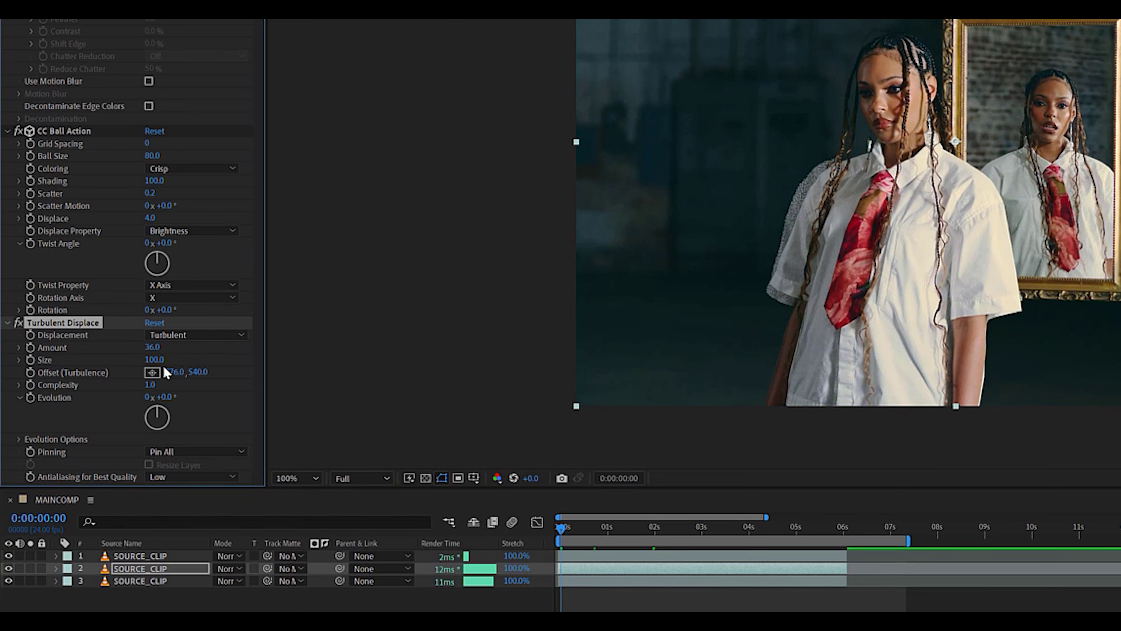
pyautogui.click(157, 359)
pyautogui.write('10')
pyautogui.press('Return')
pyautogui.moveTo(150, 384); pyautogui.dragTo(250, 383)
pyautogui.moveTo(337, 388); pyautogui.dragTo(370, 400)
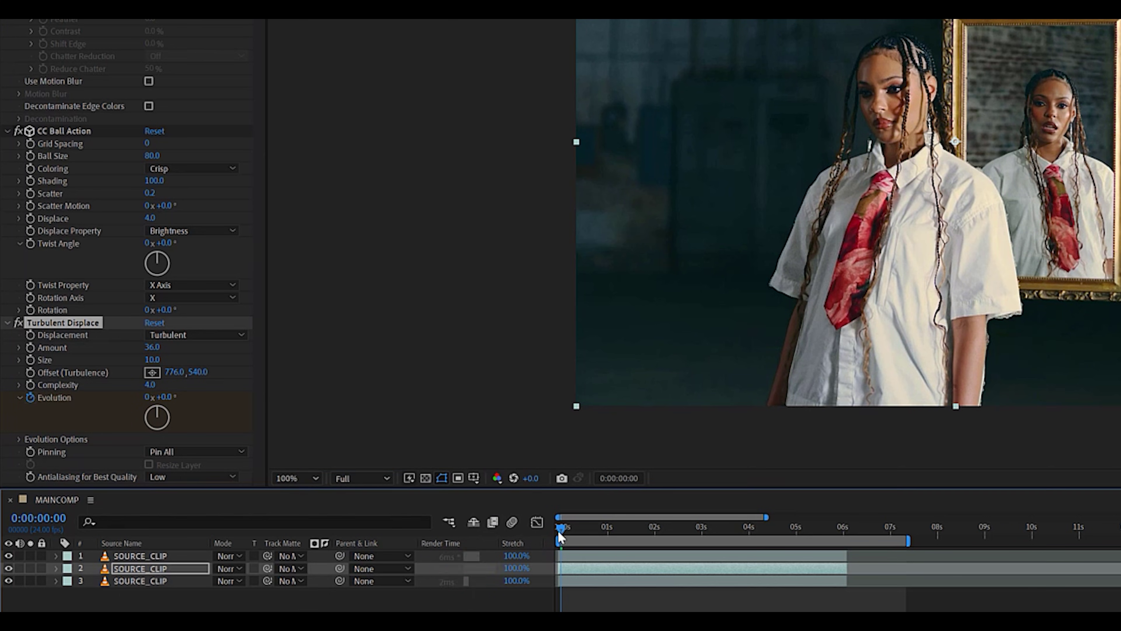
# Keyframe the Turbulent Displace Evolution to 2 revolutions at 3 seconds.
pyautogui.moveTo(558, 530); pyautogui.dragTo(702, 533)
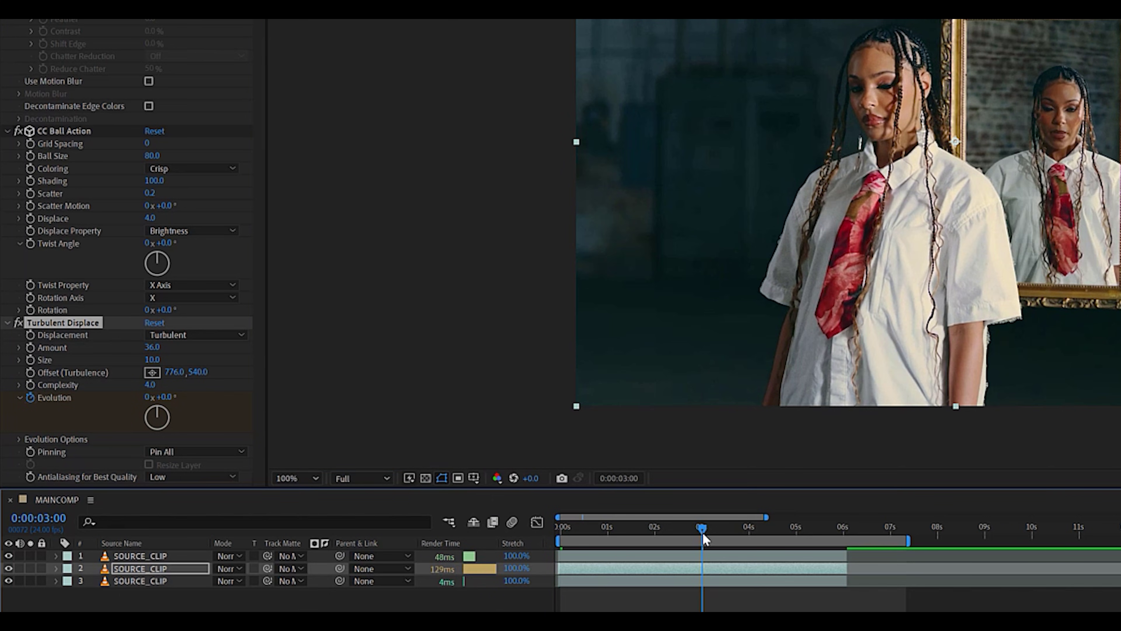
pyautogui.click(147, 397)
pyautogui.write('2')
pyautogui.press('Return')
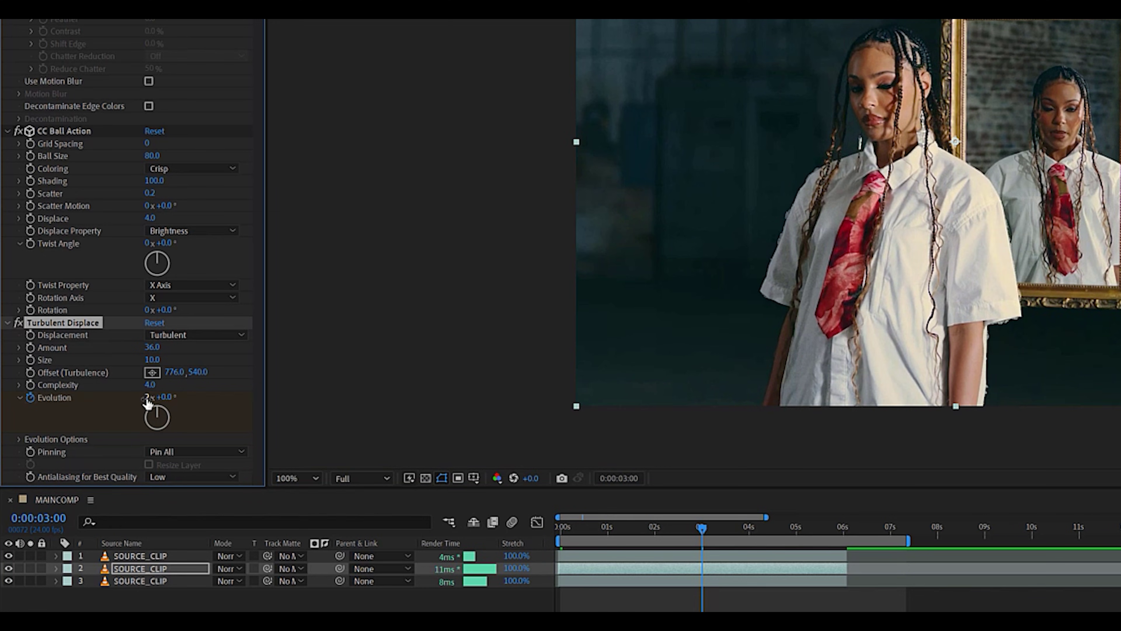
# Add a loopOut() expression to the Turbulent Displace Evolution and collapse the layer's properties.
pyautogui.press('u')
pyautogui.keyDown('alt'); pyautogui.click(106, 592); pyautogui.keyUp('alt')
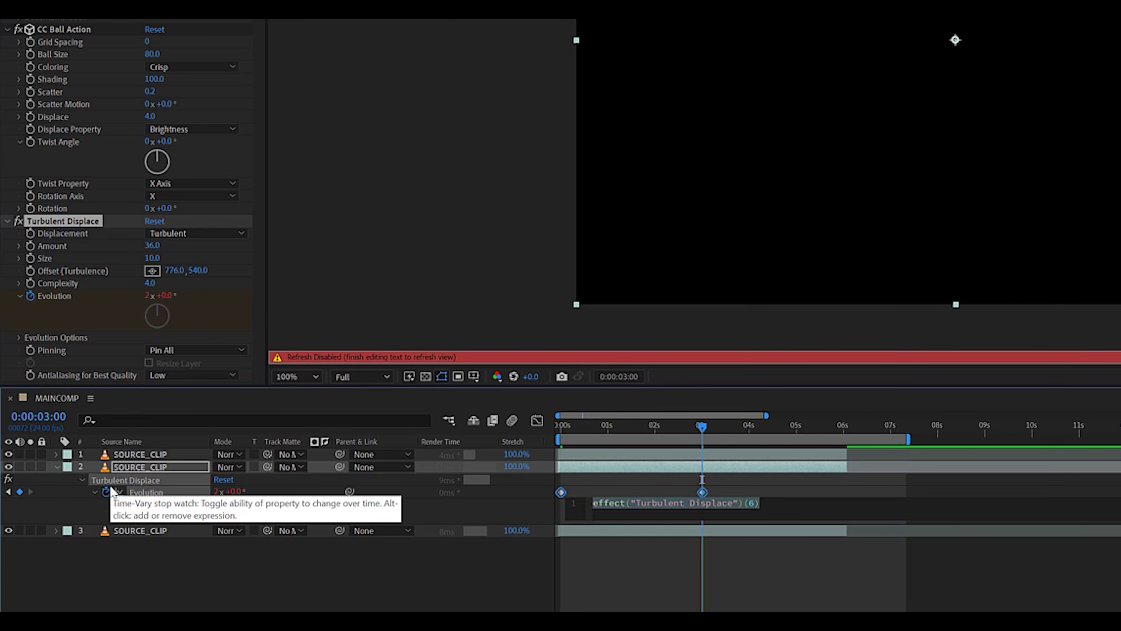
pyautogui.write('loop')
pyautogui.press('Return')
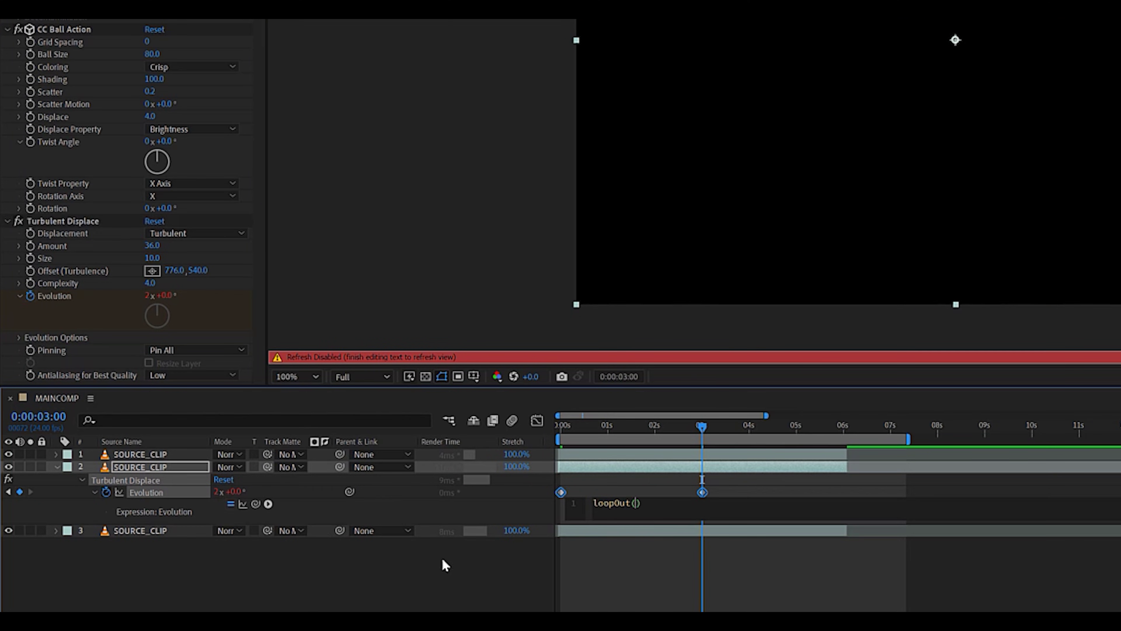
pyautogui.click(442, 557)
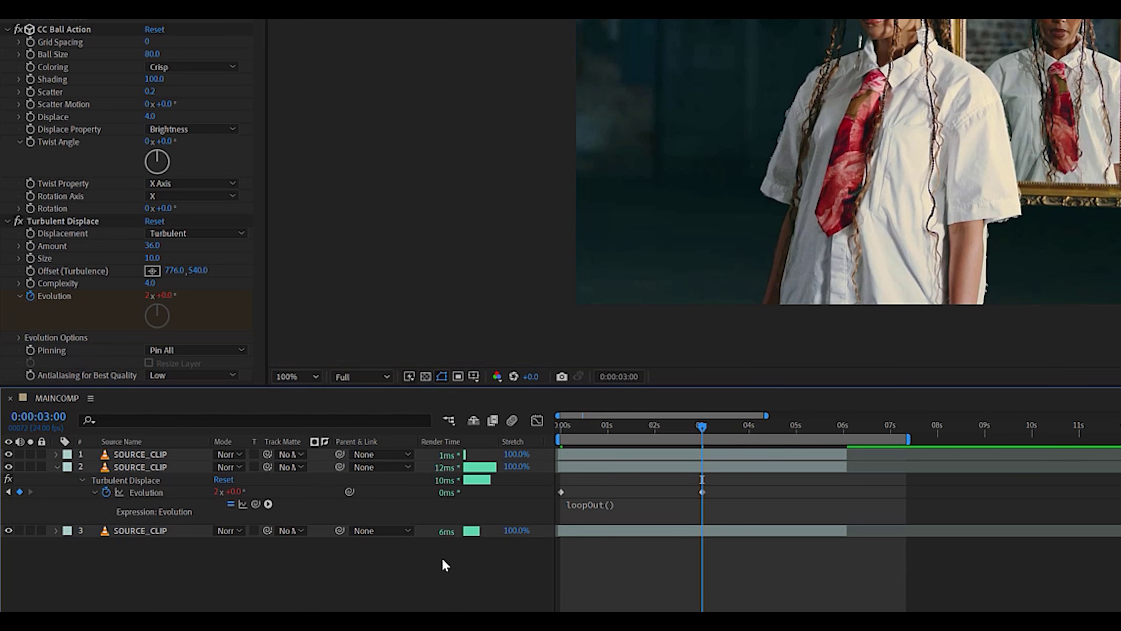
pyautogui.click(185, 468)
pyautogui.press('u')
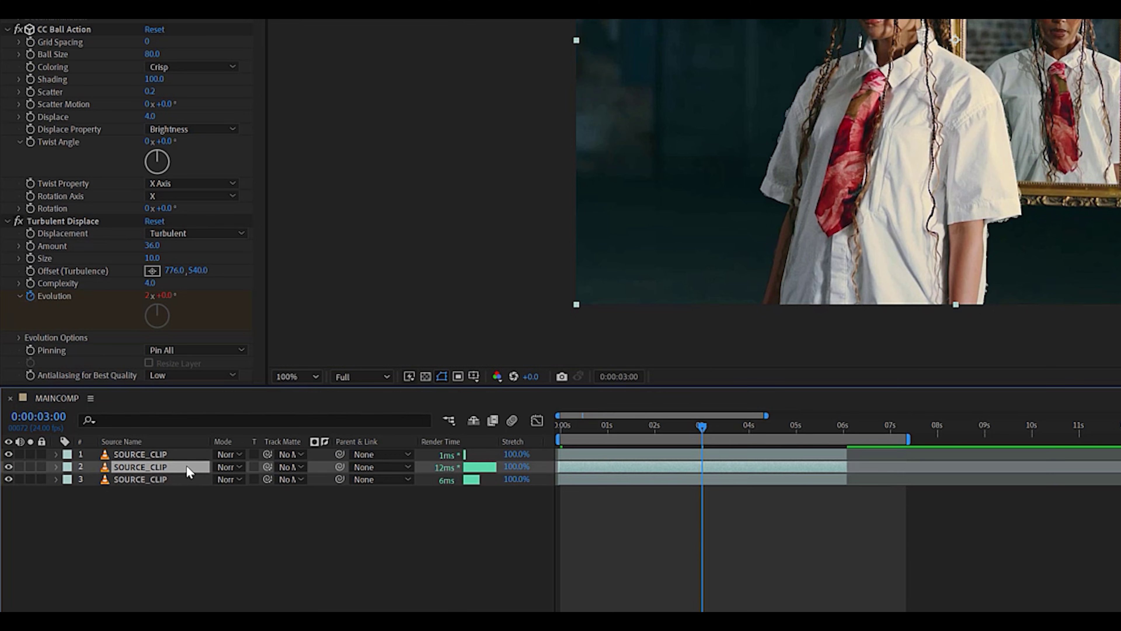
# Add Fast Box Blur to the middle SOURCE_CLIP layer with a Blur Radius of 0.5.
pyautogui.hotkey('ctrl', 'space')
pyautogui.write('fast')
pyautogui.press('Return')
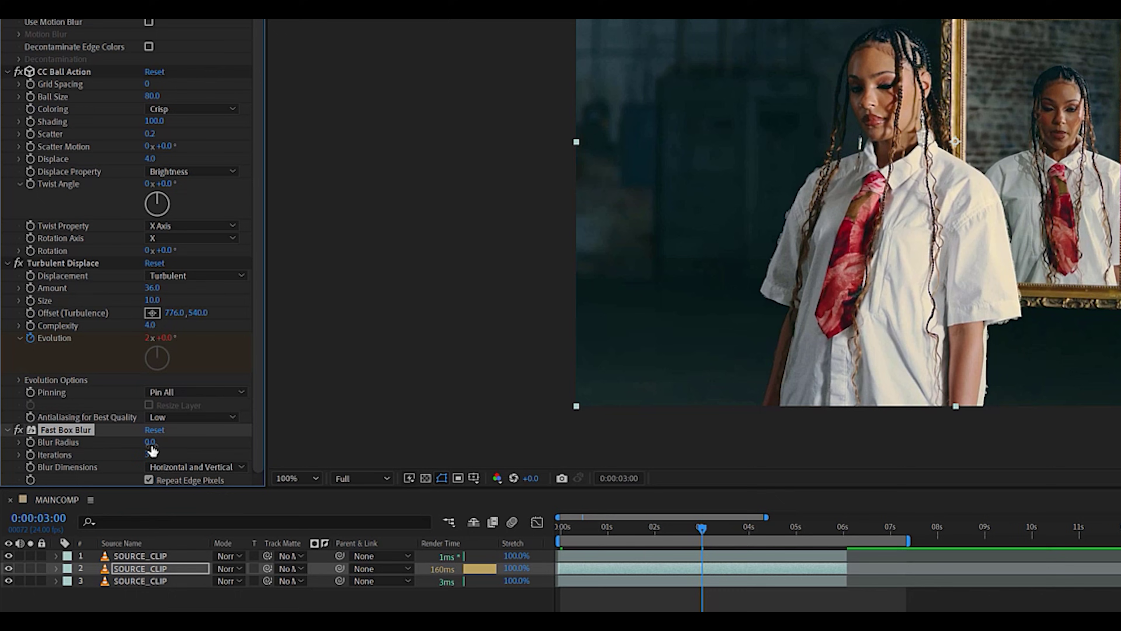
pyautogui.click(149, 353)
pyautogui.click(149, 442)
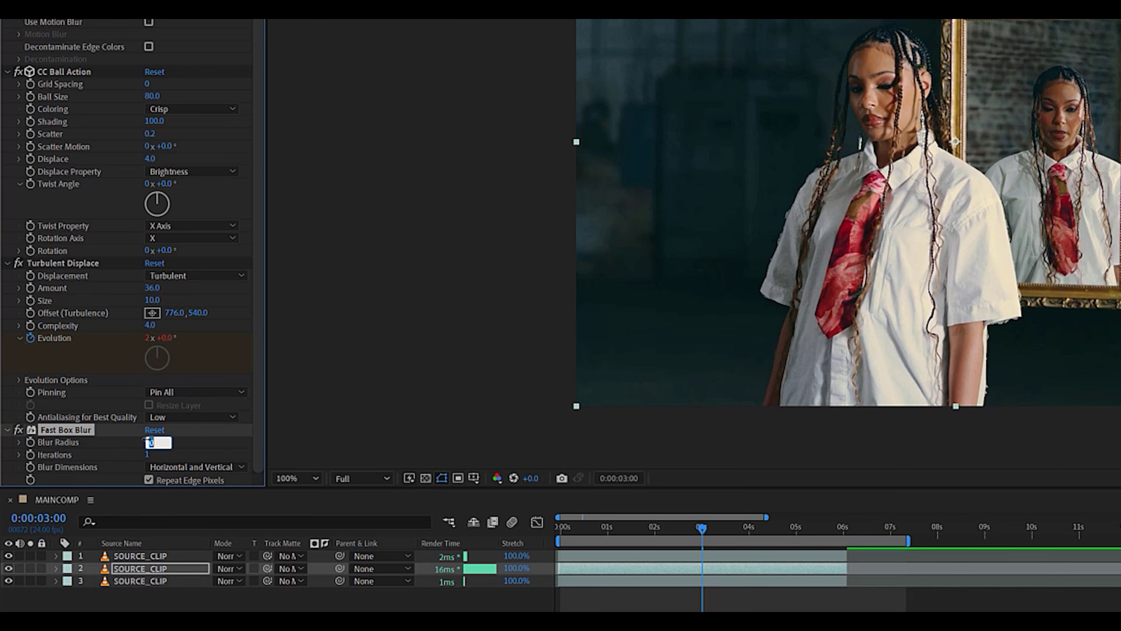
pyautogui.write('0.5')
pyautogui.press('Return')
# Add the Tint effect to the middle SOURCE_CLIP layer and map black to white.
pyautogui.hotkey('ctrl', 'space')
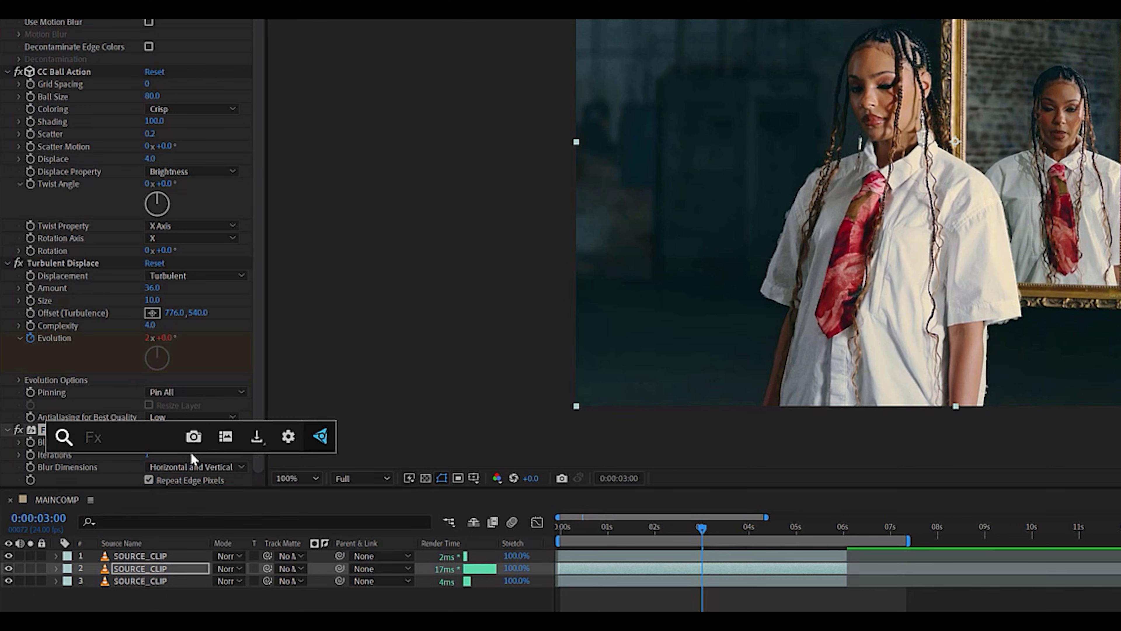
pyautogui.write('tint')
pyautogui.press('Return')
pyautogui.click(155, 445)
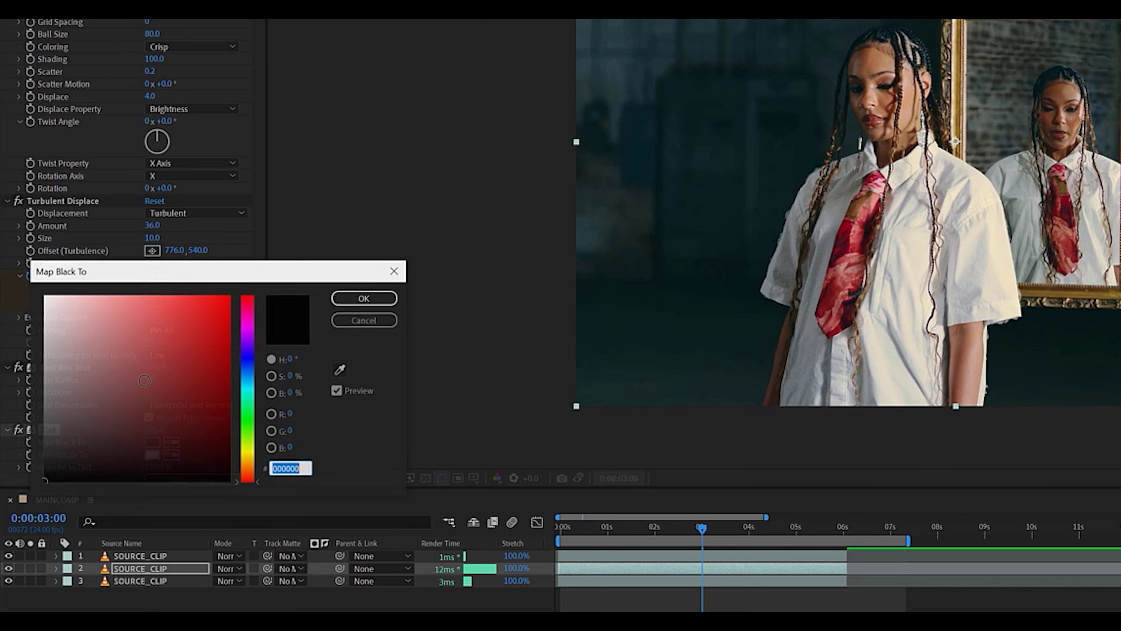
pyautogui.moveTo(150, 447); pyautogui.dragTo(42, 293)
pyautogui.click(384, 296)
# Add a Drop Shadow to the middle SOURCE_CLIP layer and set its Opacity to 100%.
pyautogui.hotkey('ctrl', 'space')
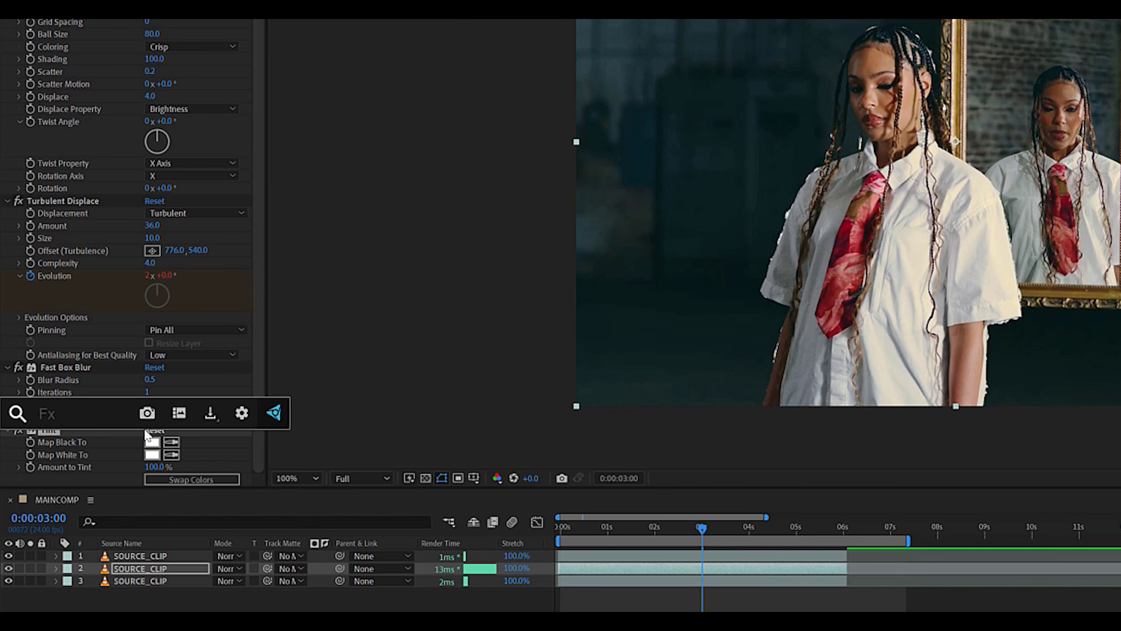
pyautogui.write('drop')
pyautogui.press('Return')
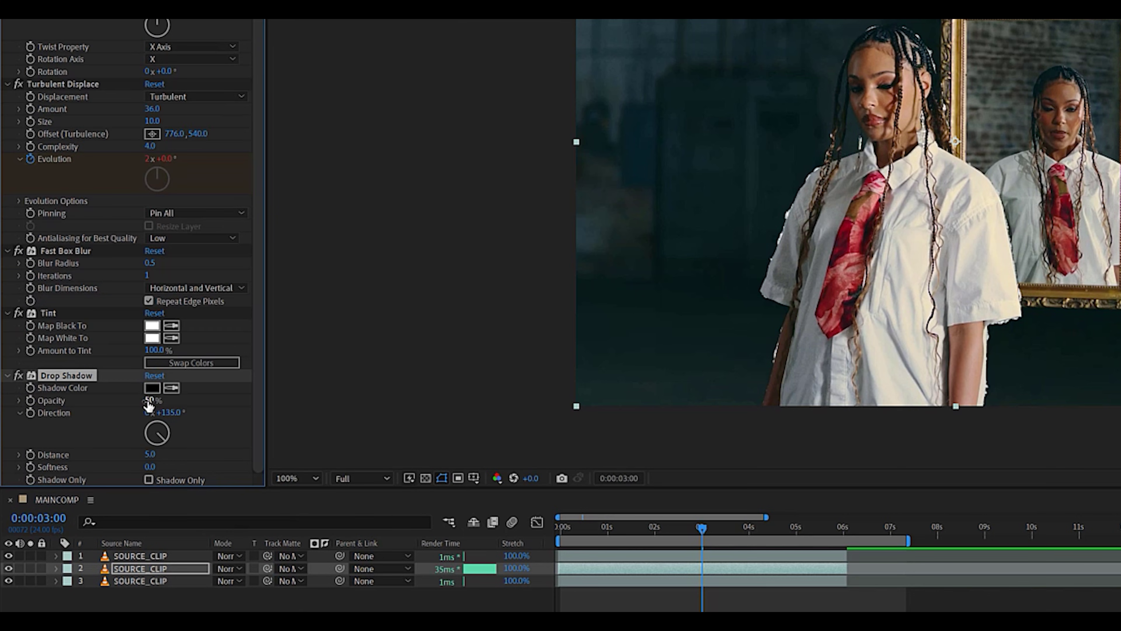
pyautogui.moveTo(150, 400); pyautogui.dragTo(494, 415)
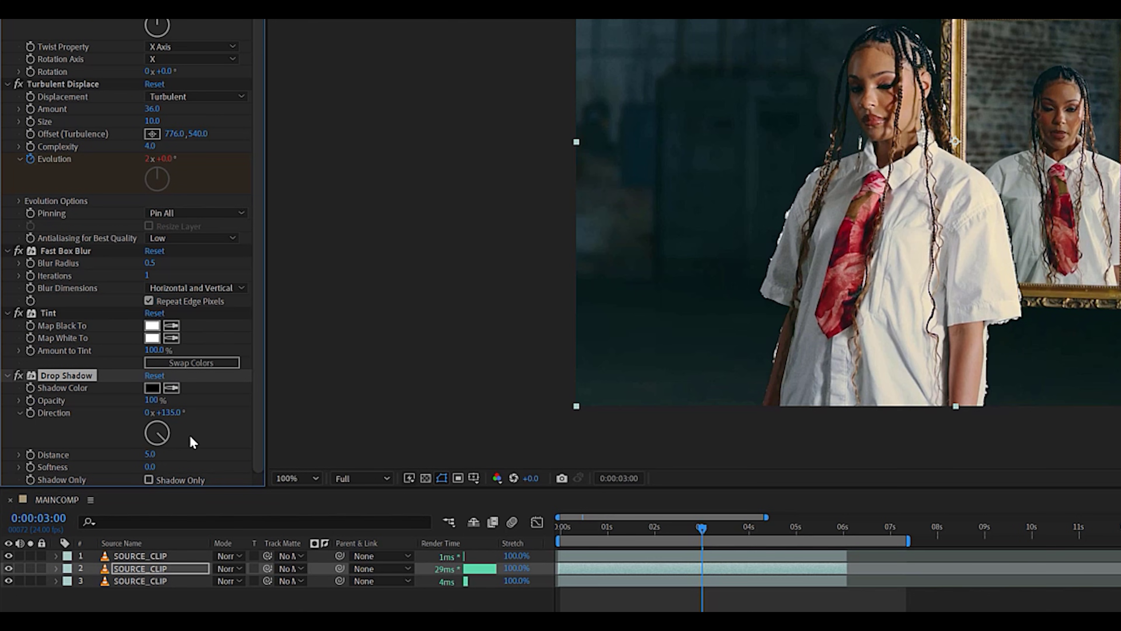
# Add Roughen Edges to the middle SOURCE_CLIP layer with the Rusty edge type.
pyautogui.hotkey('ctrl', 'space')
pyautogui.write('rough')
pyautogui.press('Return')
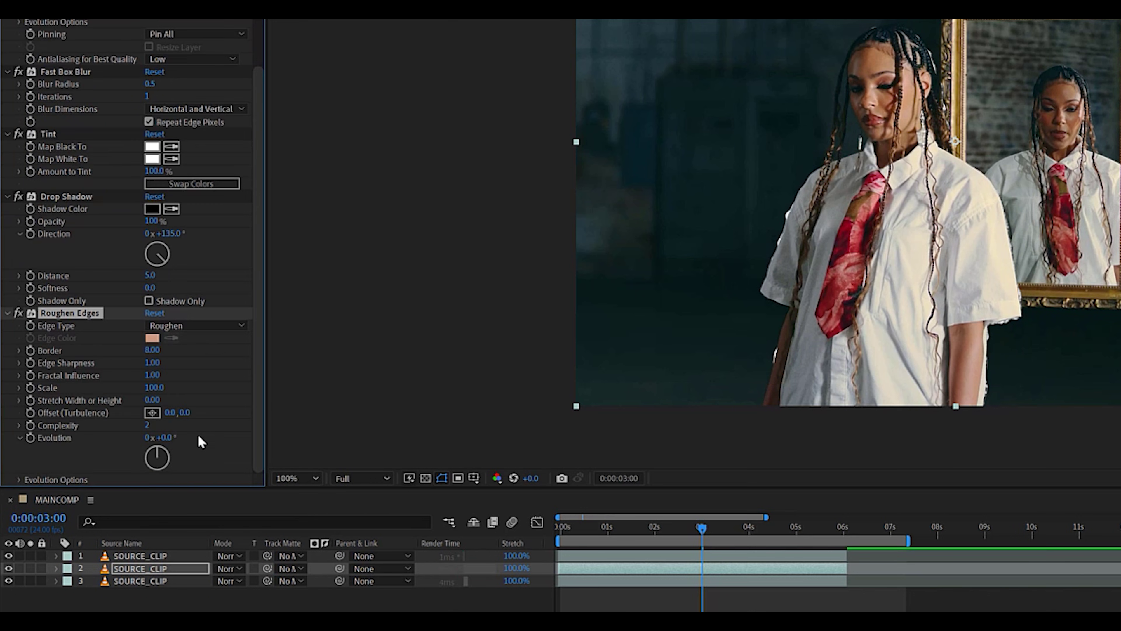
pyautogui.click(200, 327)
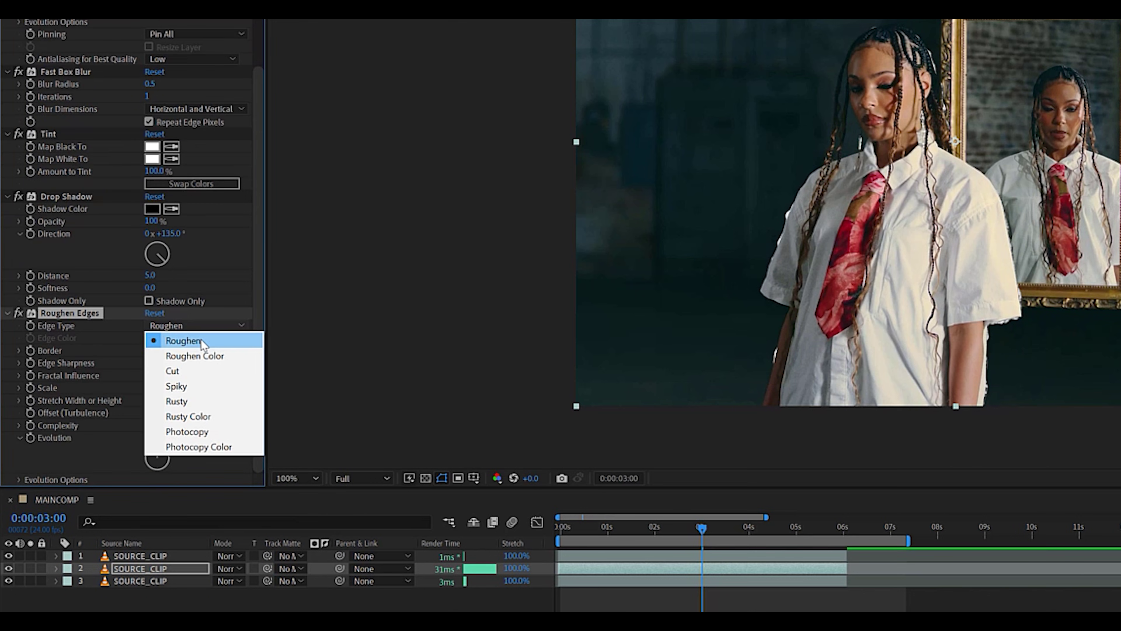
pyautogui.click(187, 400)
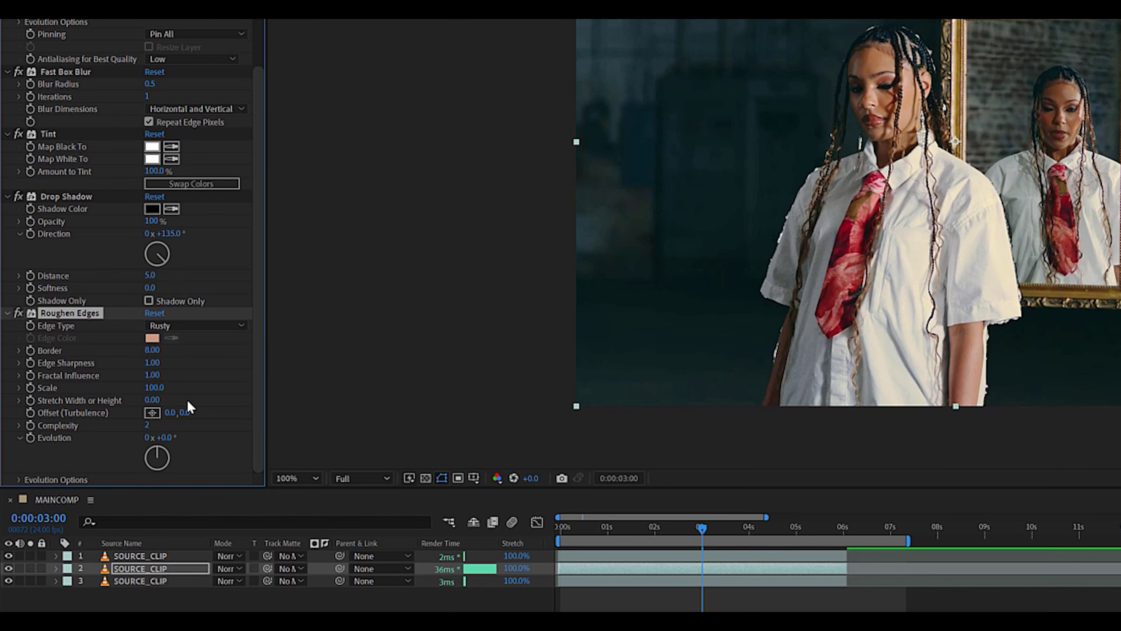
# Set Roughen Edges to Border 0, Edge Sharpness 4 and Scale 300.
pyautogui.click(152, 349)
pyautogui.press('Return')
pyautogui.click(152, 365)
pyautogui.write('4')
pyautogui.press('Return')
pyautogui.click(163, 387)
# Animate the Roughen Edges Random Seed from the start of the clip to 460 at 3 seconds.
pyautogui.click(19, 480)
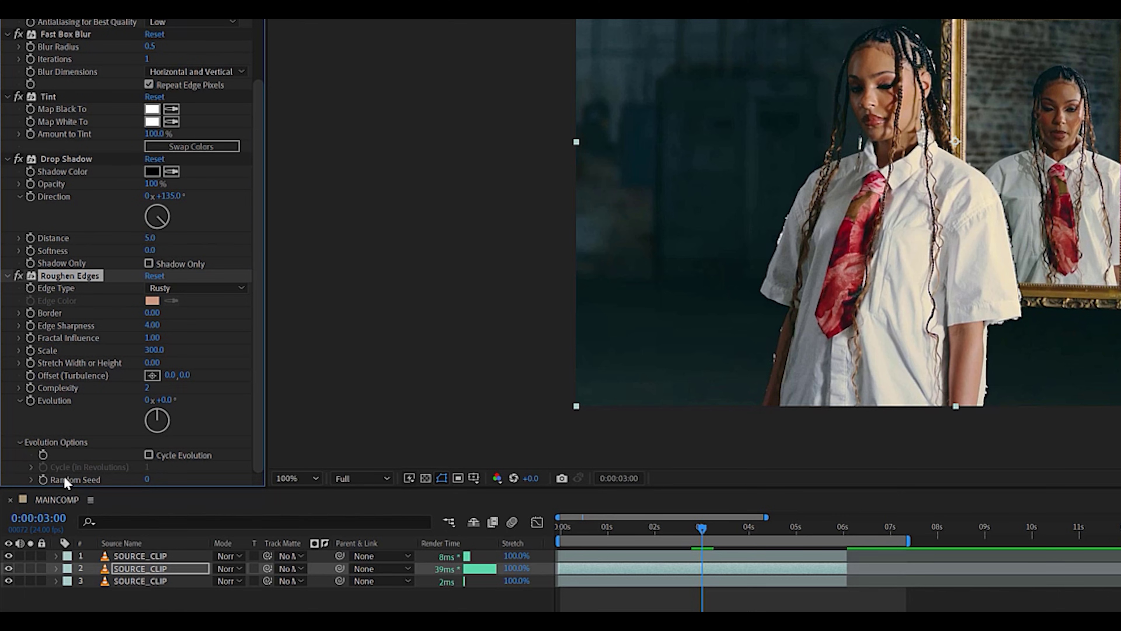
pyautogui.click(31, 467)
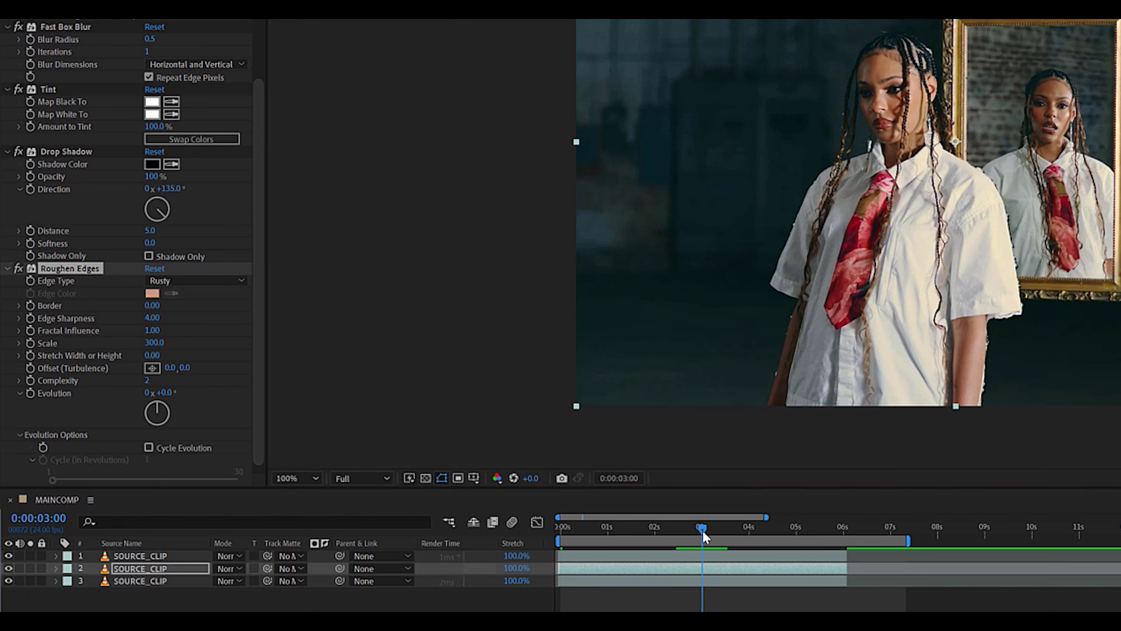
pyautogui.moveTo(147, 479); pyautogui.dragTo(265, 503)
# Loop the middle SOURCE_CLIP layer's Roughen Edges Random Seed animation with the expression loopOut().
pyautogui.press('u')
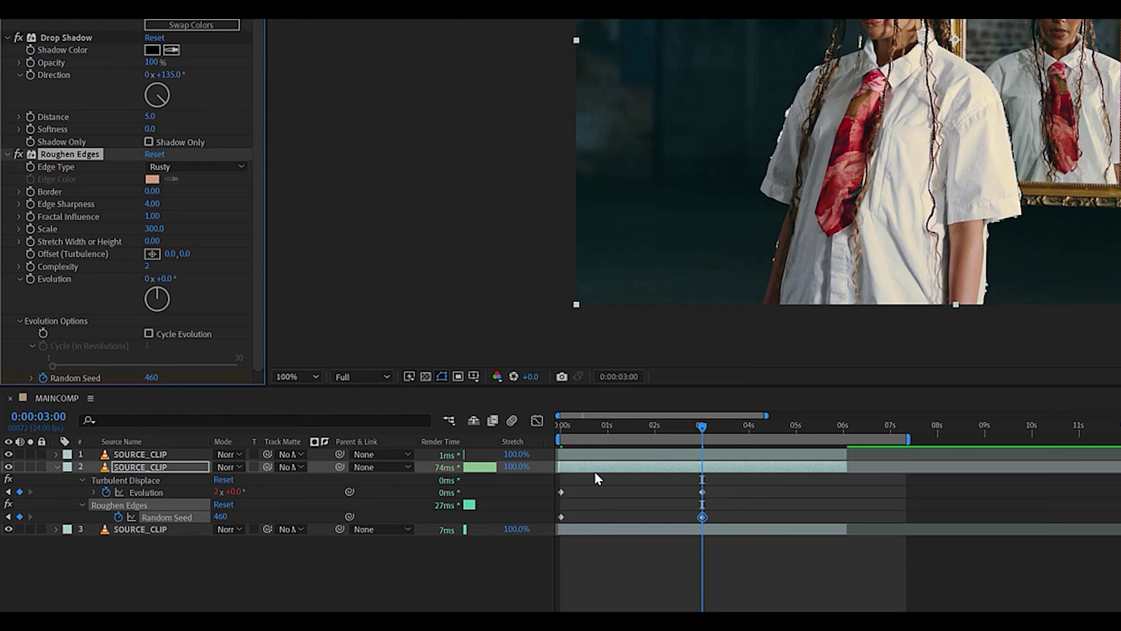
pyautogui.keyDown('alt'); pyautogui.click(119, 518); pyautogui.keyUp('alt')
pyautogui.press('capslock')
pyautogui.write('loopOut()')
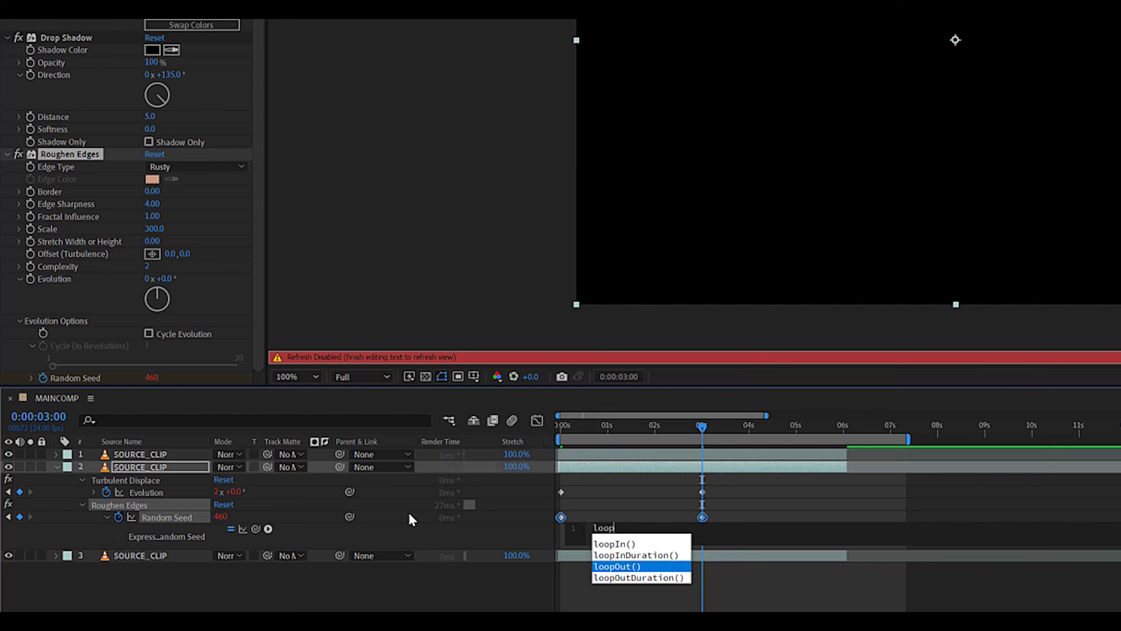
pyautogui.press('Return')
pyautogui.click(572, 569)
pyautogui.press('capslock')
# Check the middle clip's roughened texture at different frames with the top SOURCE_CLIP layer temporarily hidden.
pyautogui.moveTo(684, 430); pyautogui.dragTo(662, 431)
pyautogui.click(9, 454)
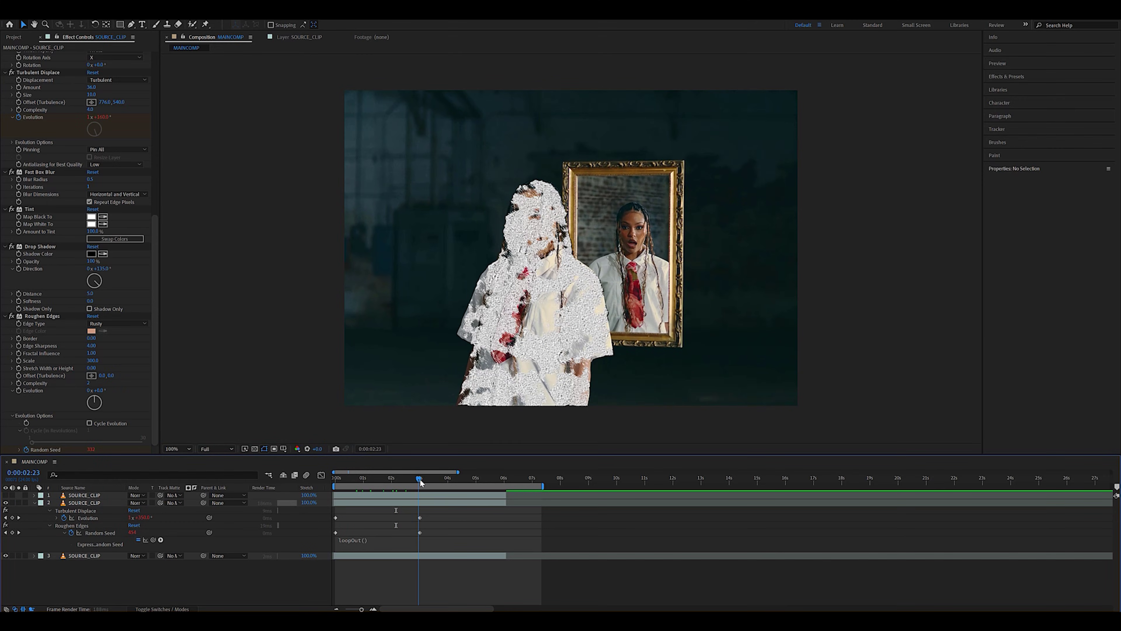
pyautogui.moveTo(417, 477); pyautogui.dragTo(385, 479)
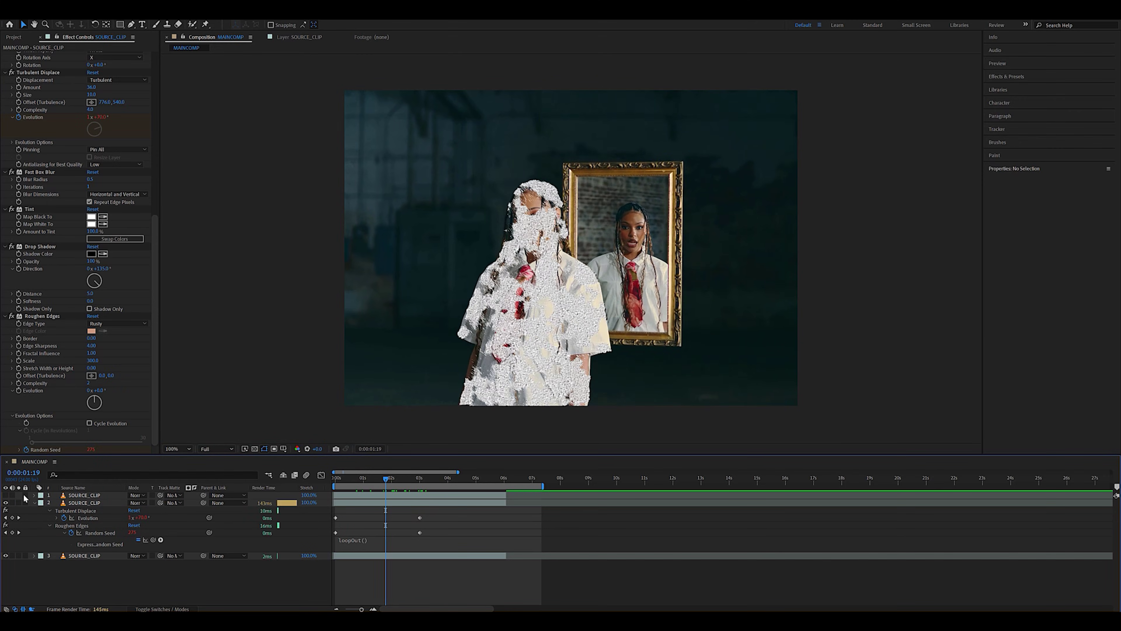
pyautogui.click(5, 496)
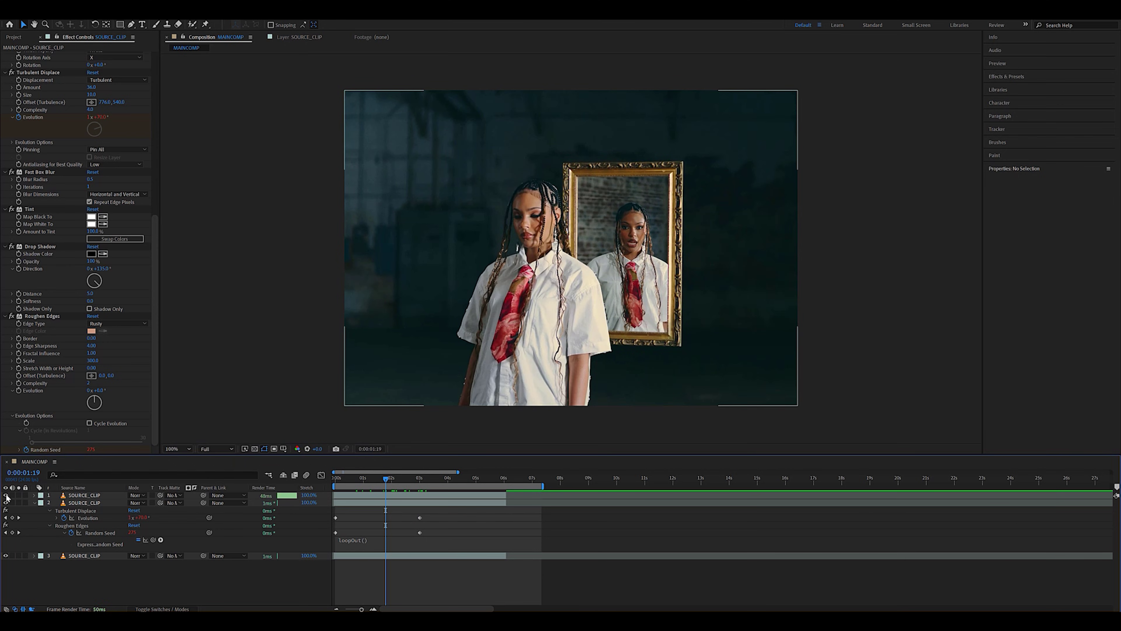
# Scale the middle SOURCE_CLIP layer to 110%, reposition it around the woman and preview the outline.
pyautogui.click(83, 502)
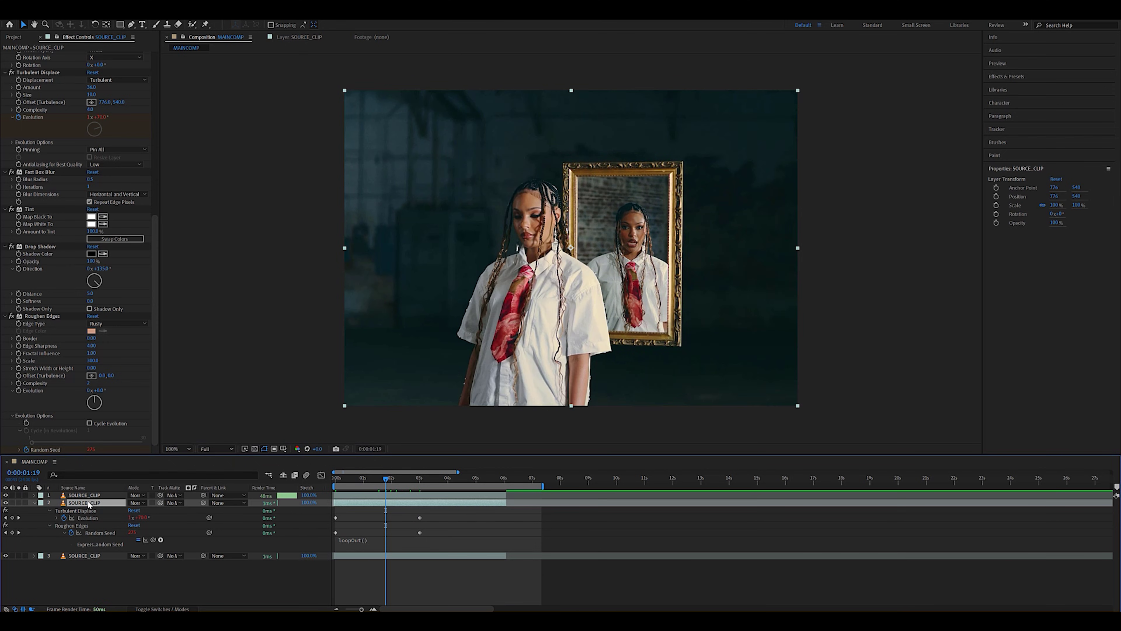
pyautogui.press('s')
pyautogui.moveTo(154, 511); pyautogui.dragTo(158, 512)
pyautogui.moveTo(464, 360); pyautogui.dragTo(466, 360)
pyautogui.press('space')
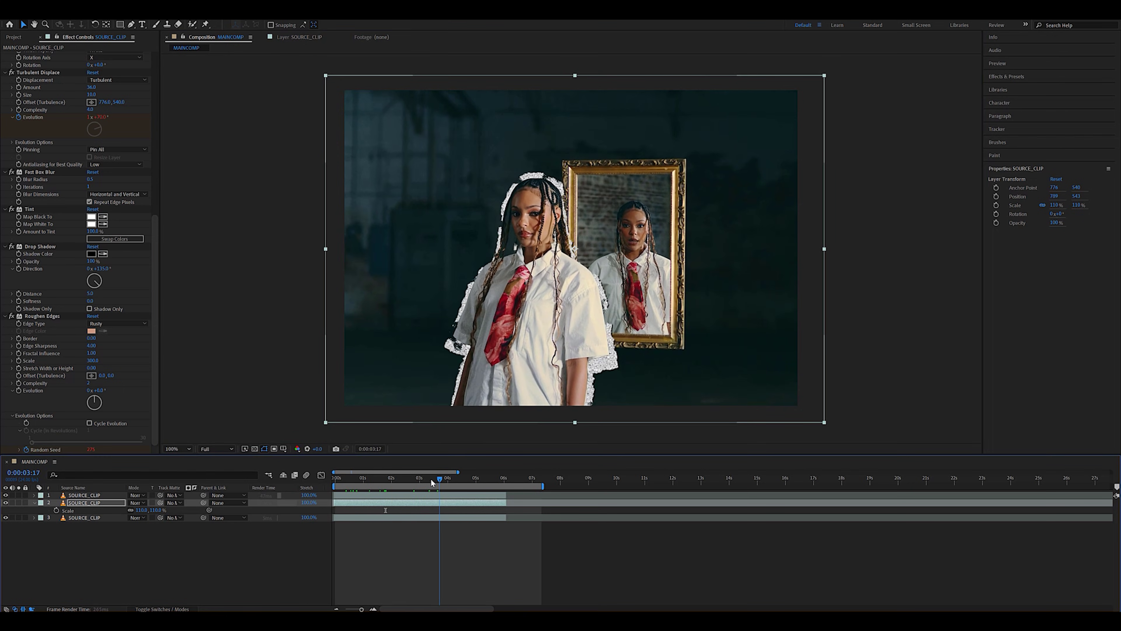
# Move the middle SOURCE_CLIP layer to position 791, 524 and turn off its Roughen Edges effect.
pyautogui.click(12, 316)
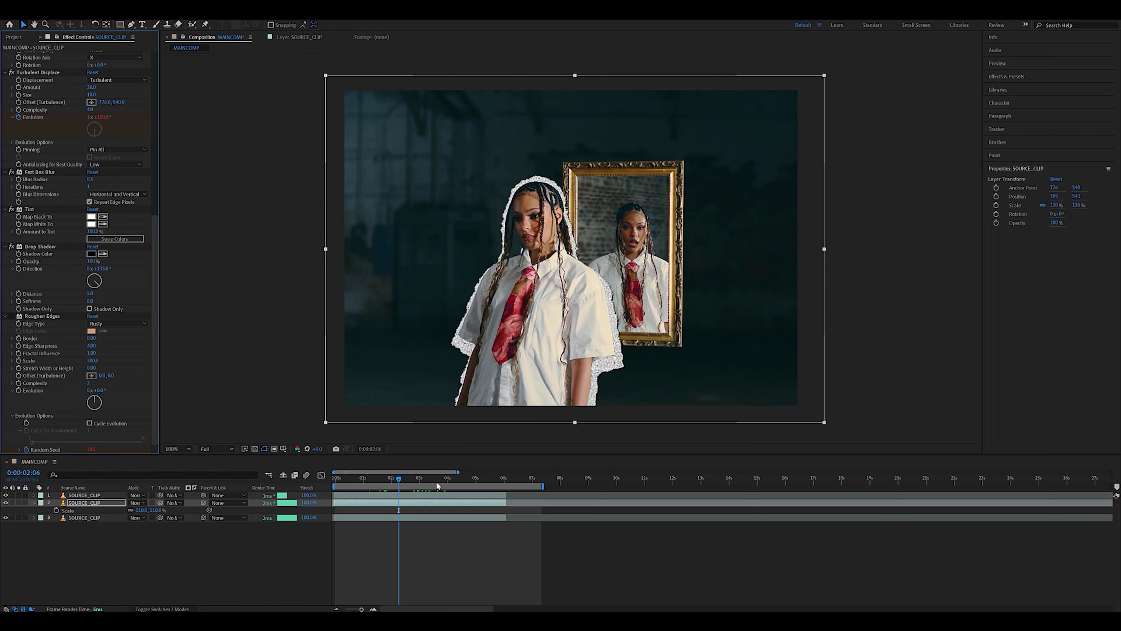
pyautogui.moveTo(404, 481); pyautogui.dragTo(452, 482)
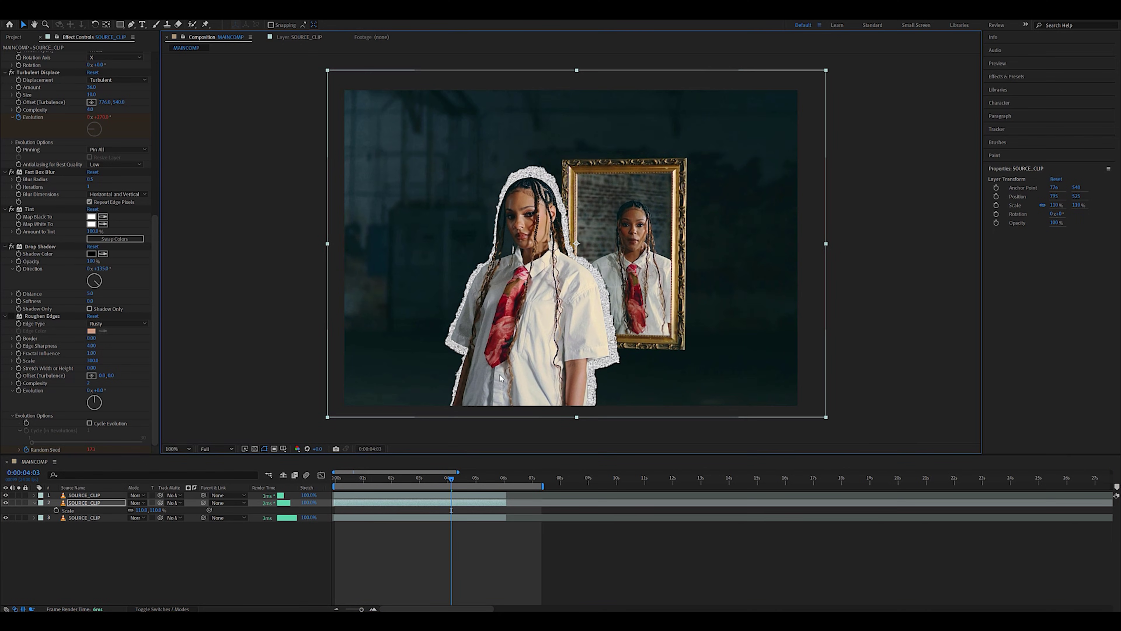
pyautogui.click(11, 316)
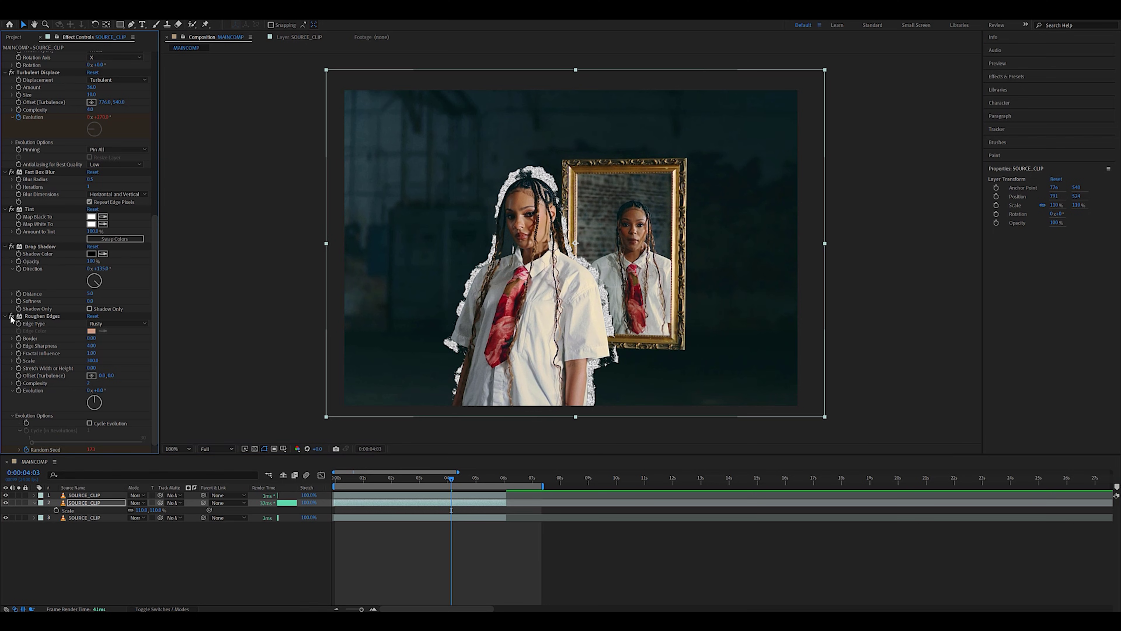
pyautogui.click(11, 316)
pyautogui.moveTo(447, 481)
pyautogui.mouseDown()
pyautogui.moveTo(352, 482)
pyautogui.moveTo(449, 482)
pyautogui.mouseUp()
# Add a Roughen Edges effect to the top SOURCE_CLIP layer.
pyautogui.click(451, 494)
pyautogui.scroll(1, 487, 245)
pyautogui.moveTo(611, 324); pyautogui.dragTo(552, 229)
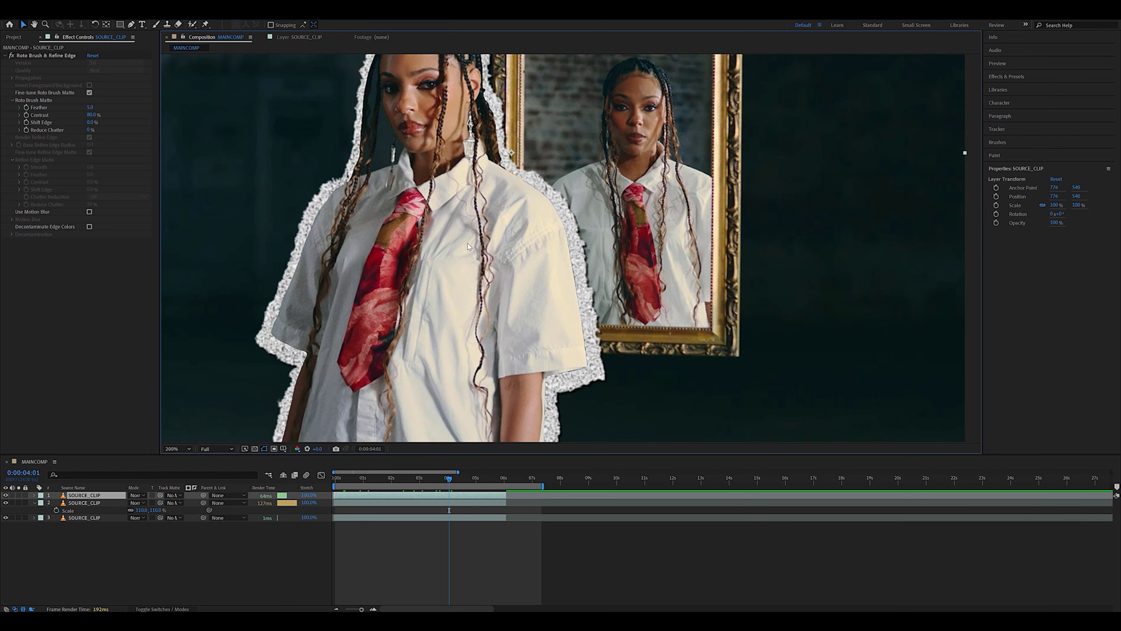
pyautogui.scroll(-2, 468, 245)
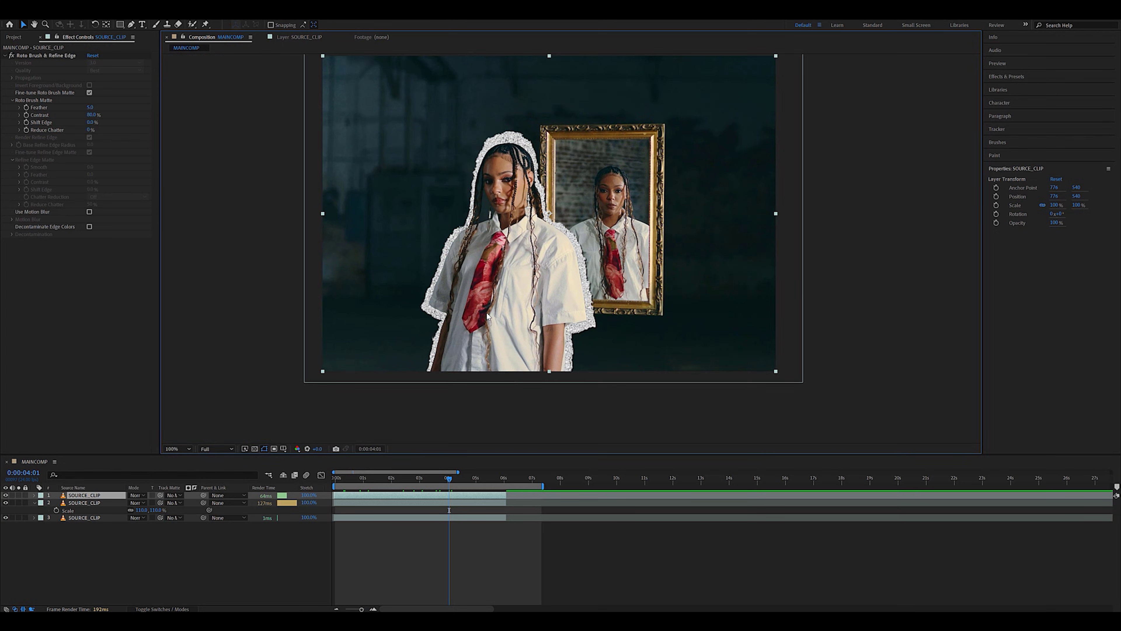
pyautogui.hotkey('ctrl', 'space')
pyautogui.write('rt')
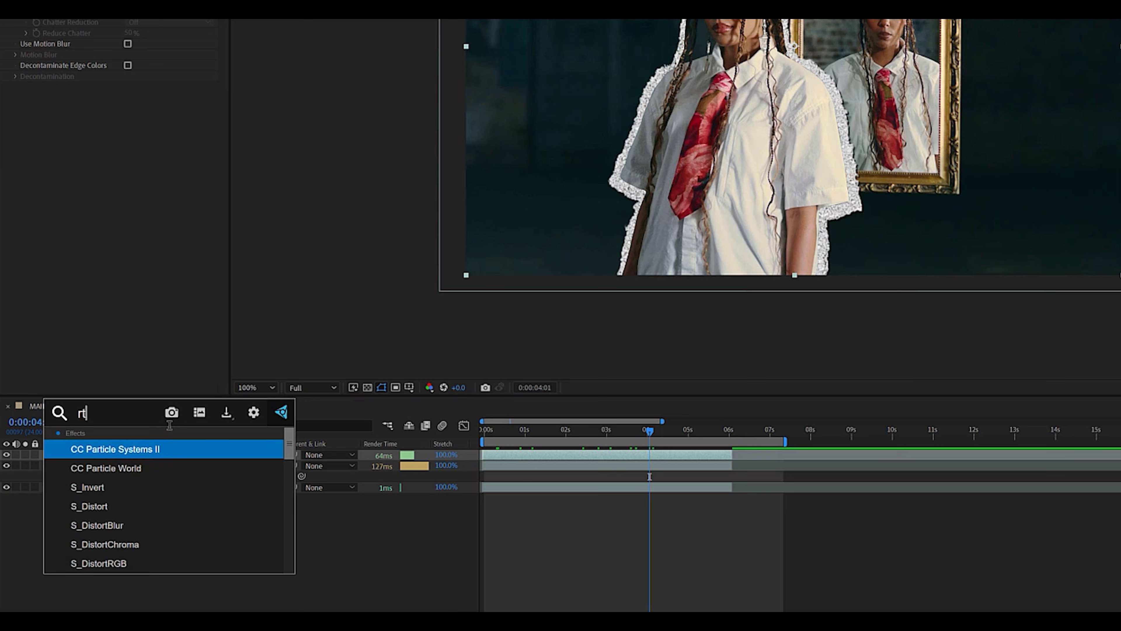
pyautogui.press('BackSpace')
pyautogui.write('ou')
pyautogui.press('Return')
# Set the top layer's Roughen Edges to the Rusty type with Border 6.60, Edge Sharpness 1.50 and Complexity 4.
pyautogui.click(167, 148)
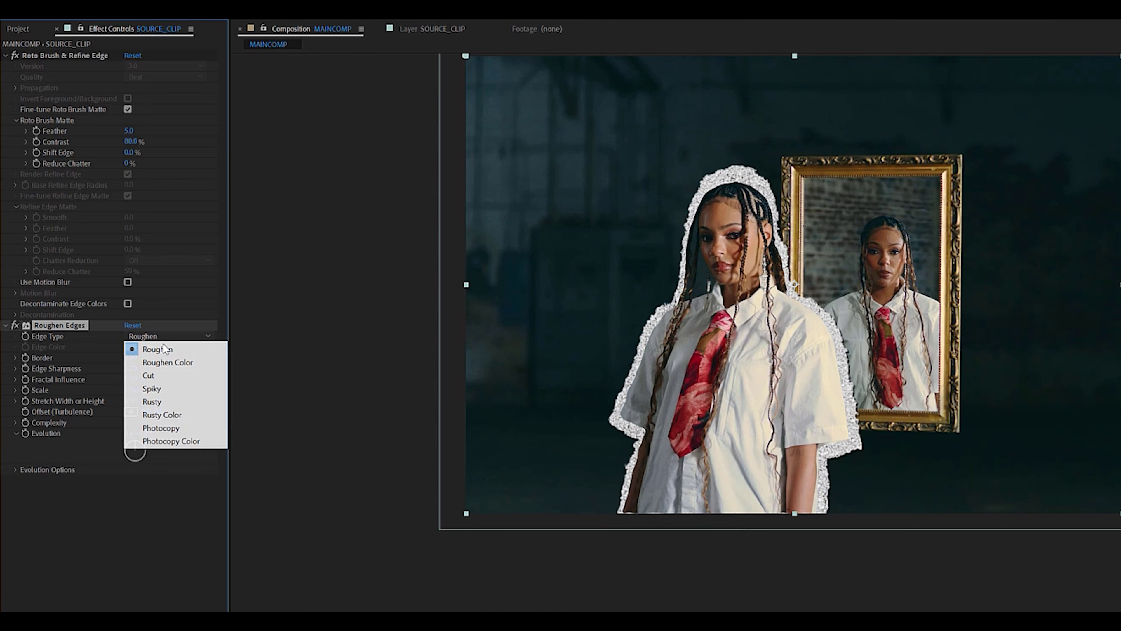
pyautogui.click(170, 210)
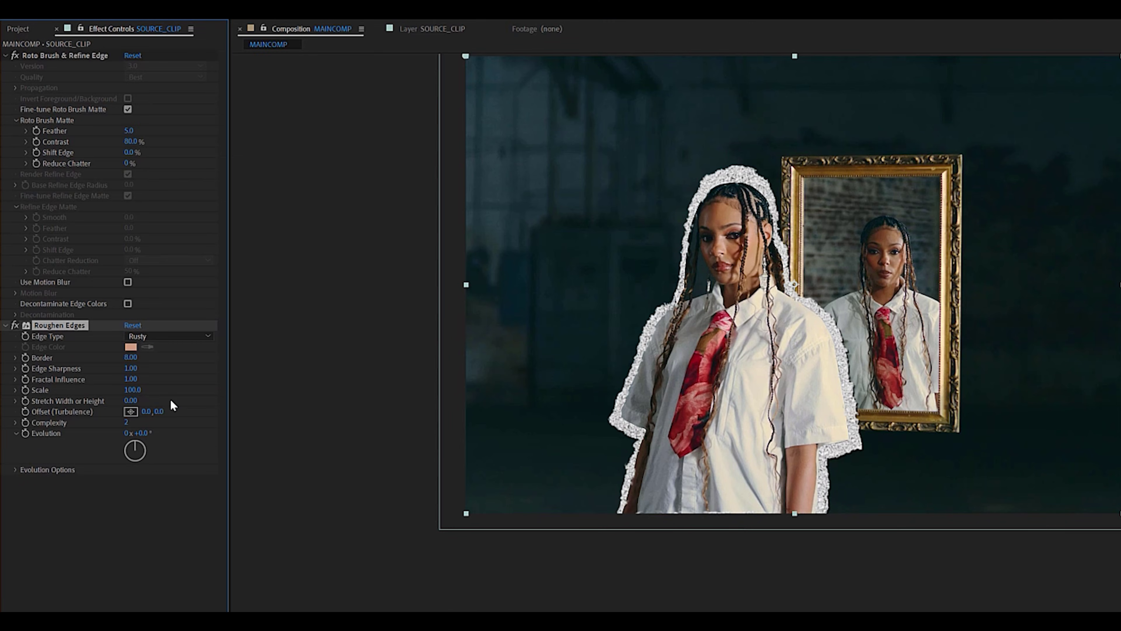
pyautogui.click(132, 357)
pyautogui.click(14, 469)
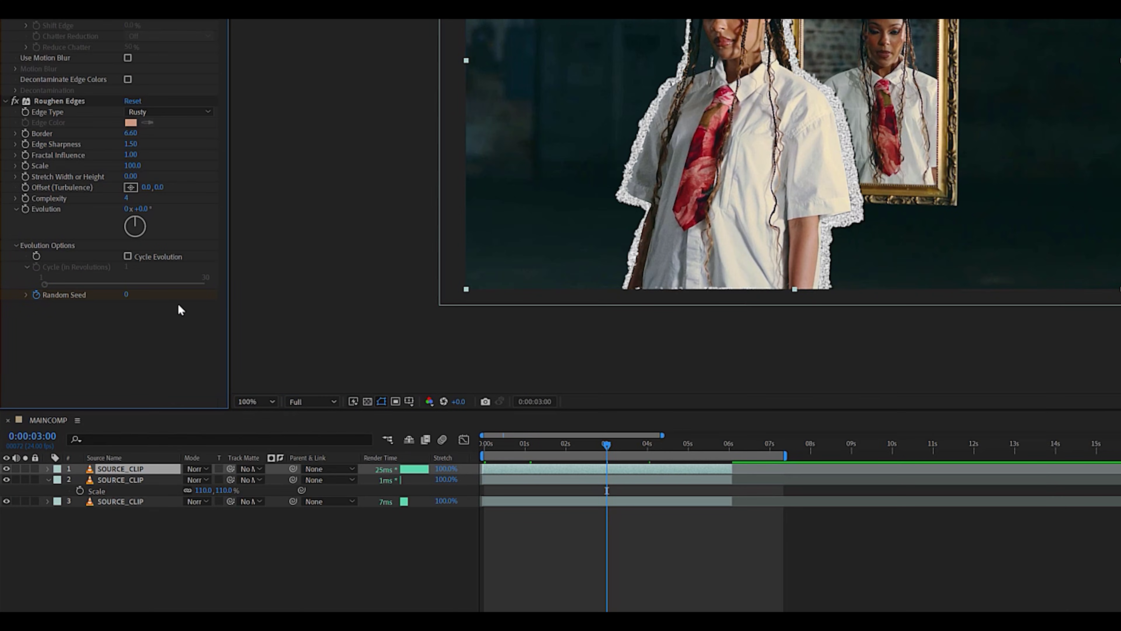
# Set the top layer's Roughen Edges Random Seed to 500 at 3 seconds and loop the animation with loopOut().
pyautogui.press('u')
pyautogui.keyDown('alt'); pyautogui.click(103, 491); pyautogui.keyUp('alt')
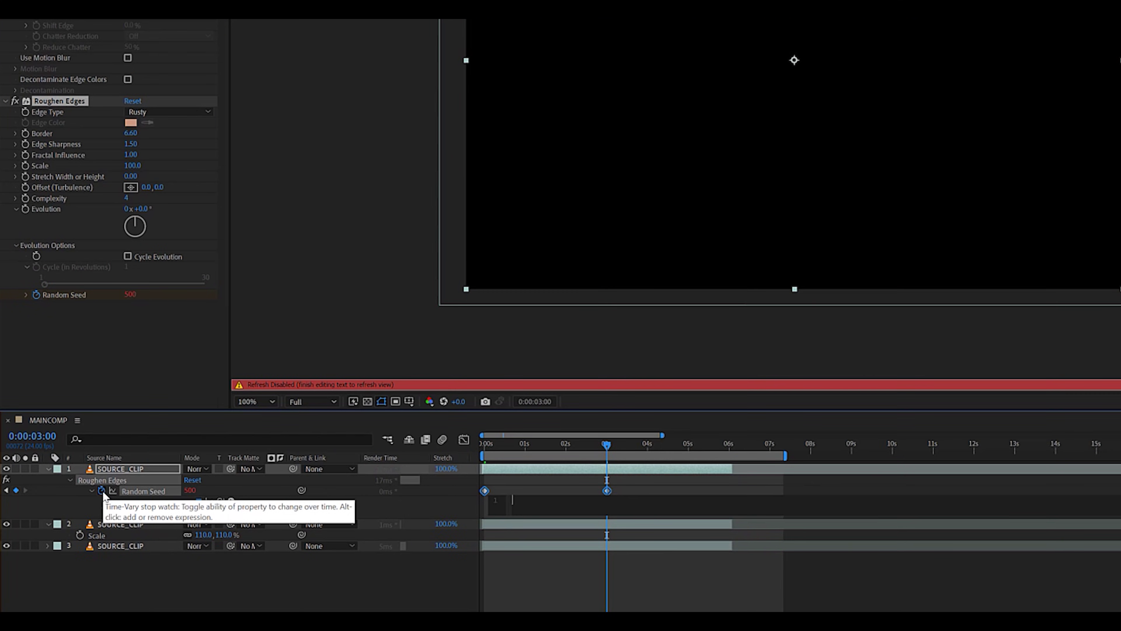
pyautogui.write('loopOut()')
pyautogui.click(309, 573)
pyautogui.moveTo(547, 444); pyautogui.dragTo(533, 444)
pyautogui.scroll(1, 646, 212)
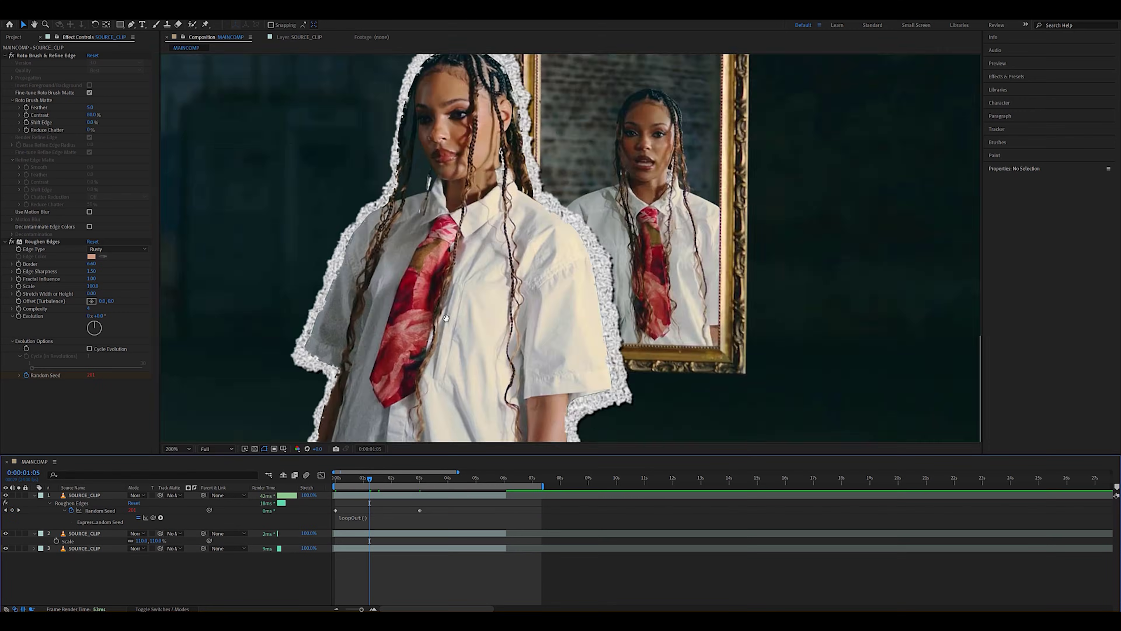
pyautogui.scroll(2, 446, 318)
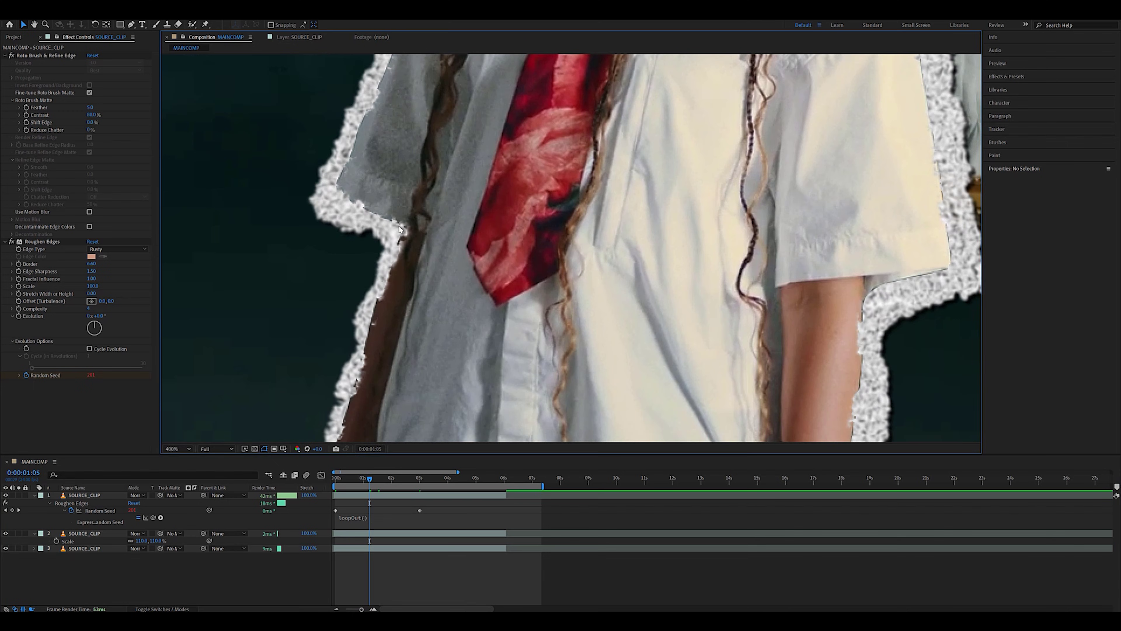
pyautogui.scroll(-2, 453, 238)
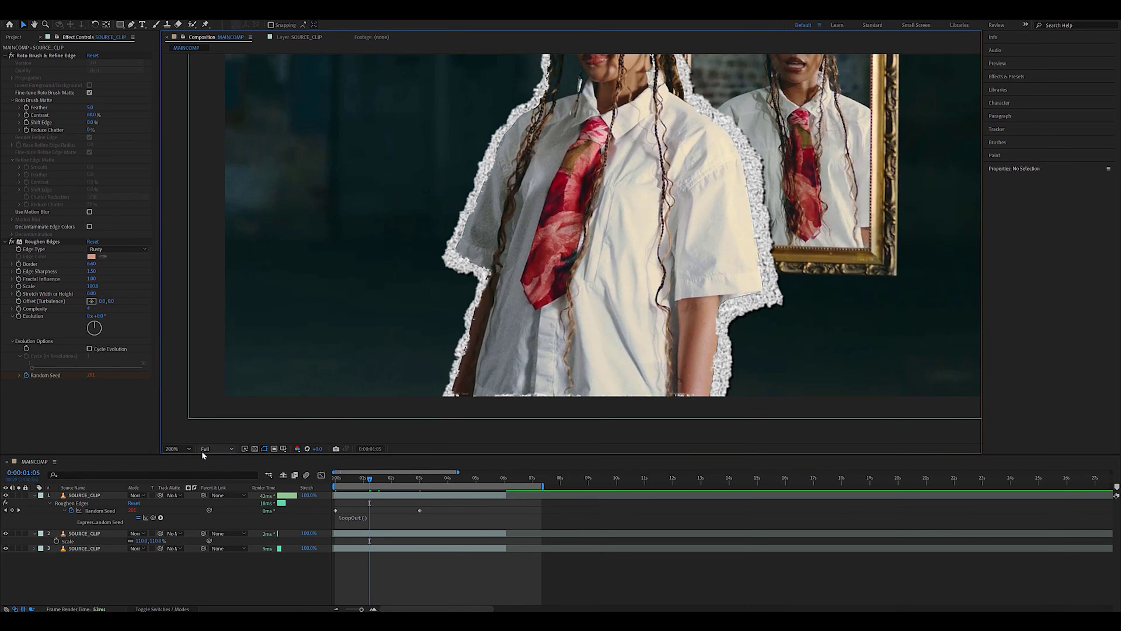
# Add Posterize Time to the top SOURCE_CLIP layer with a Frame Rate of 8.
pyautogui.click(185, 448)
pyautogui.click(175, 457)
pyautogui.click(574, 60)
pyautogui.hotkey('ctrl', 'space')
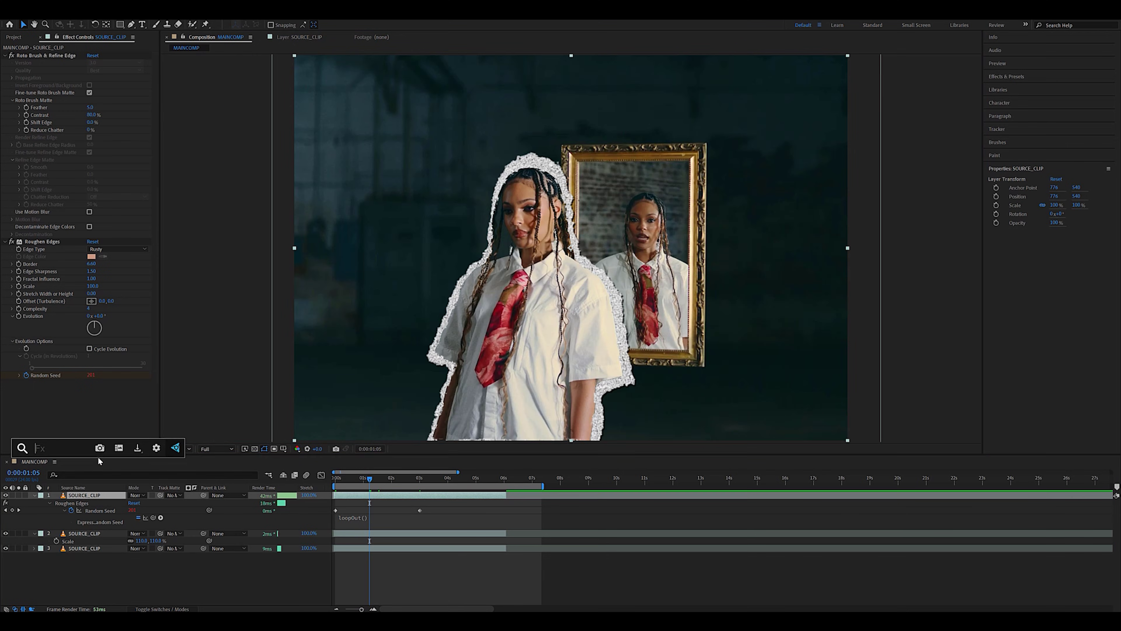
pyautogui.write('poster')
pyautogui.press('Down')
pyautogui.press('Return')
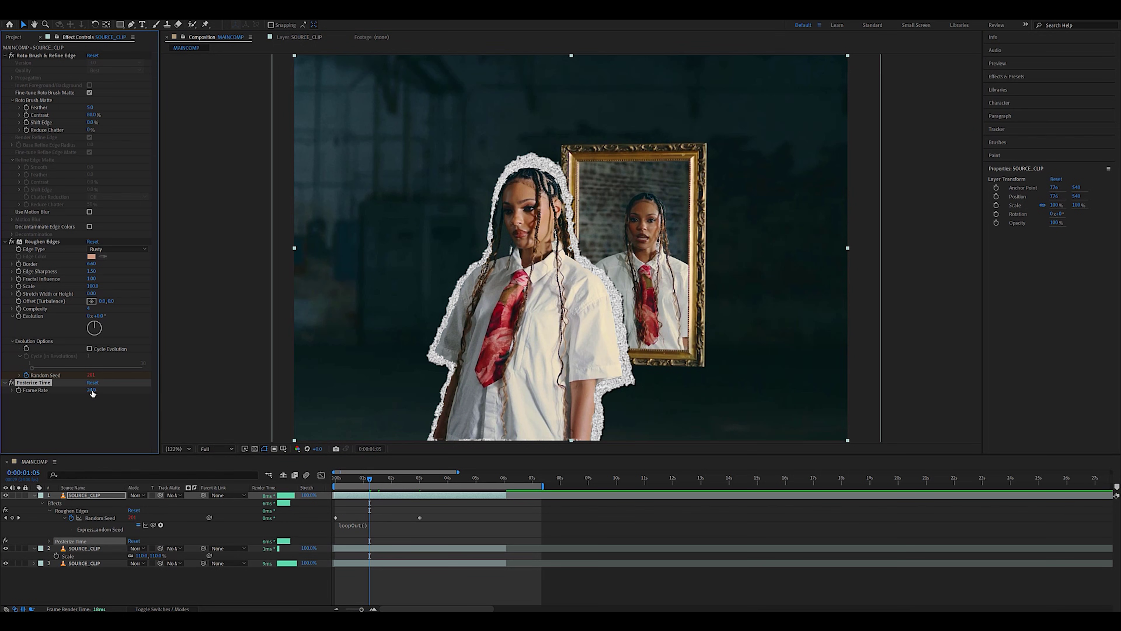
pyautogui.click(92, 390)
pyautogui.write('8')
pyautogui.press('Return')
# Copy the Posterize Time effect to the middle SOURCE_CLIP layer, turn its Roughen Edges back on and preview the animation.
pyautogui.click(97, 548)
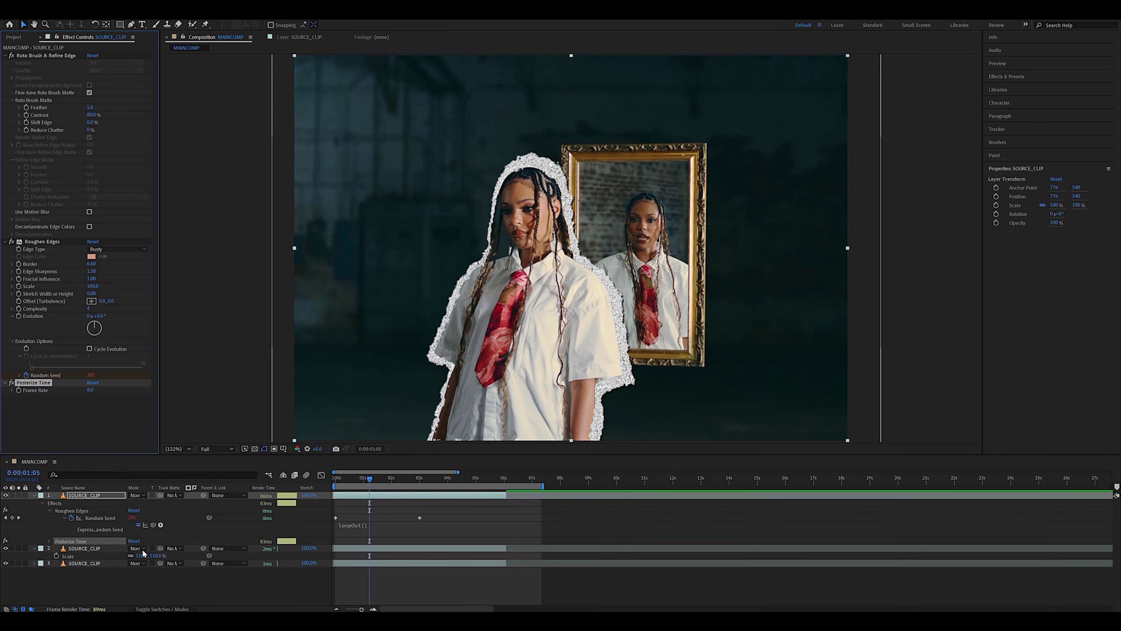
pyautogui.click(153, 589)
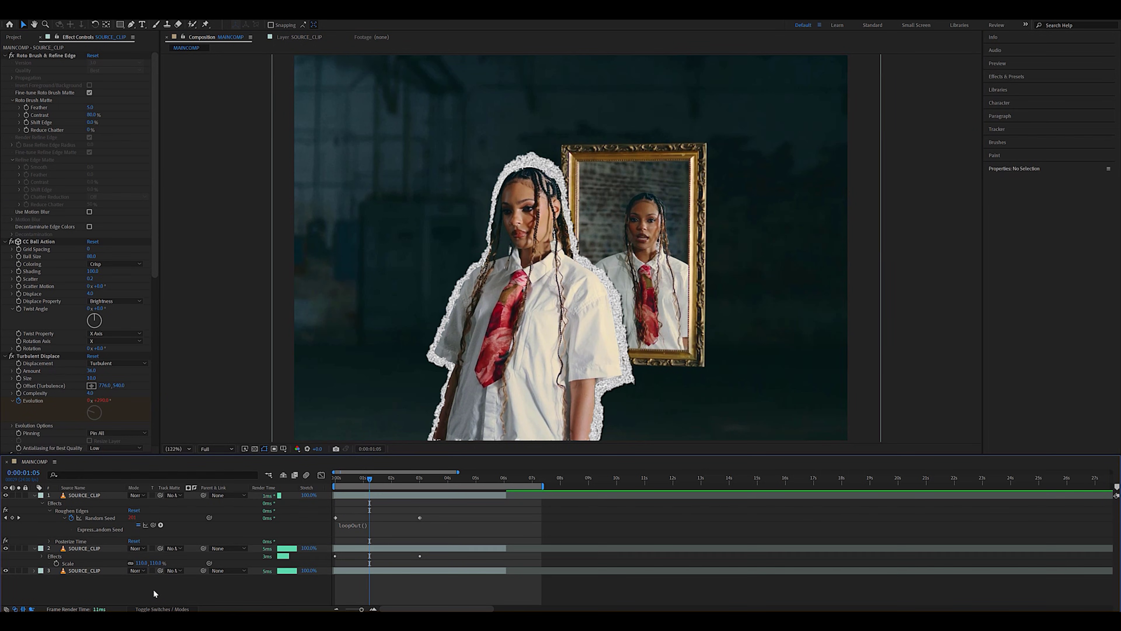
pyautogui.scroll(-3, 33, 335)
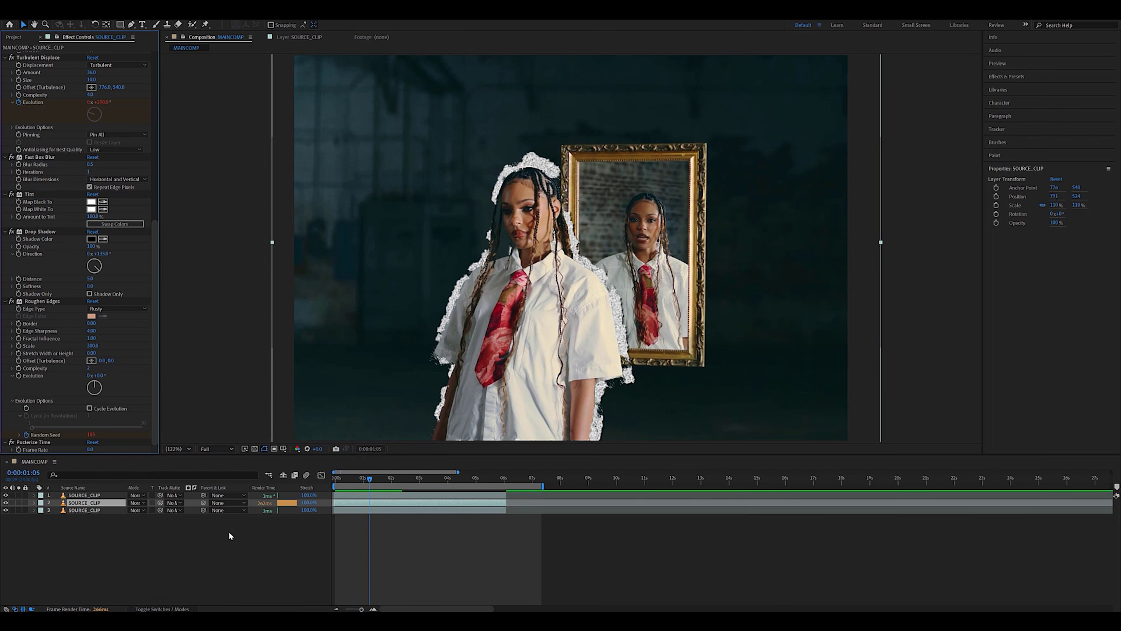
pyautogui.click(235, 540)
pyautogui.press('space')
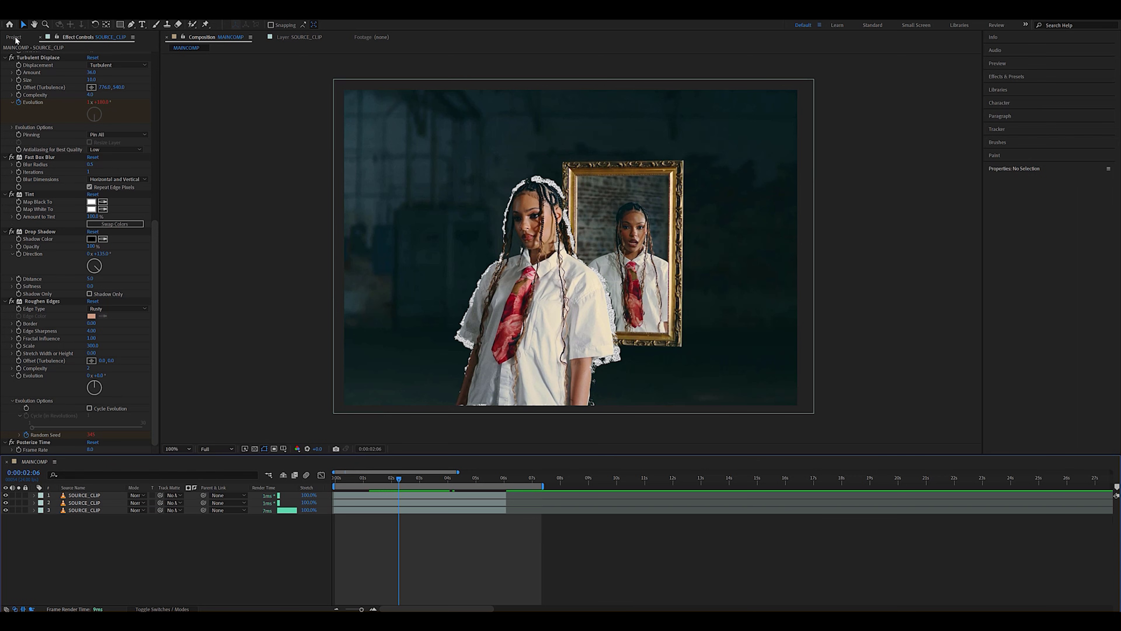
# Place PAPER_TEXTURE above all layers in MAINCOMP and use the middle SOURCE_CLIP layer as its track matte.
pyautogui.click(15, 37)
pyautogui.click(36, 133)
pyautogui.moveTo(37, 132); pyautogui.dragTo(122, 493)
pyautogui.click(174, 495)
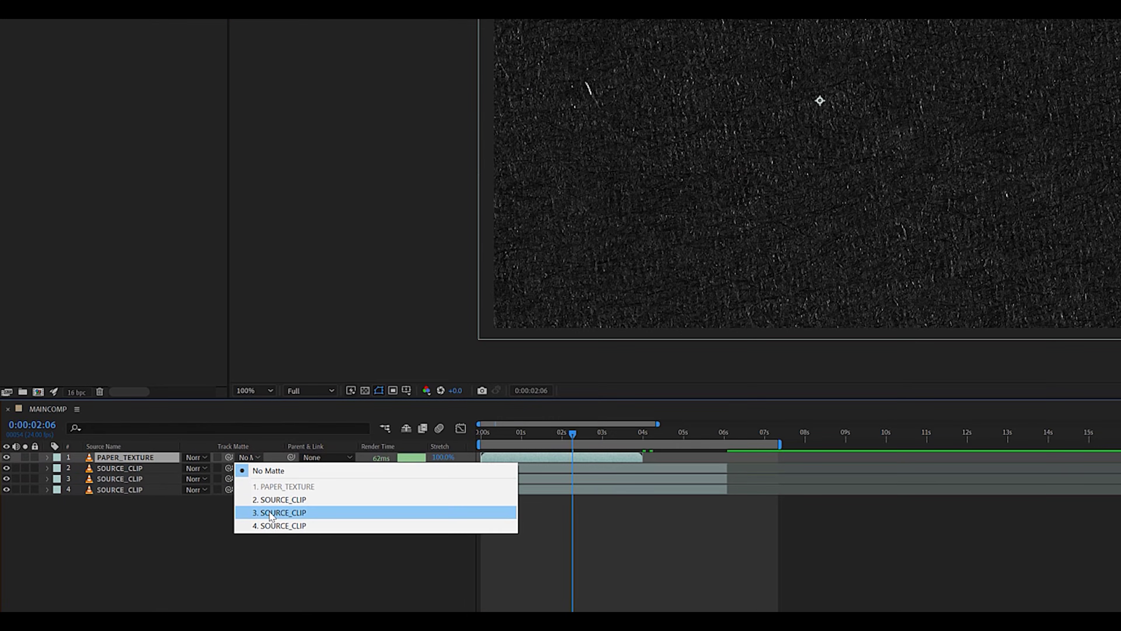
pyautogui.click(196, 532)
# Scale PAPER_TEXTURE to 62%, set its blending mode to Screen and make the middle SOURCE_CLIP matte layer visible again.
pyautogui.press('s')
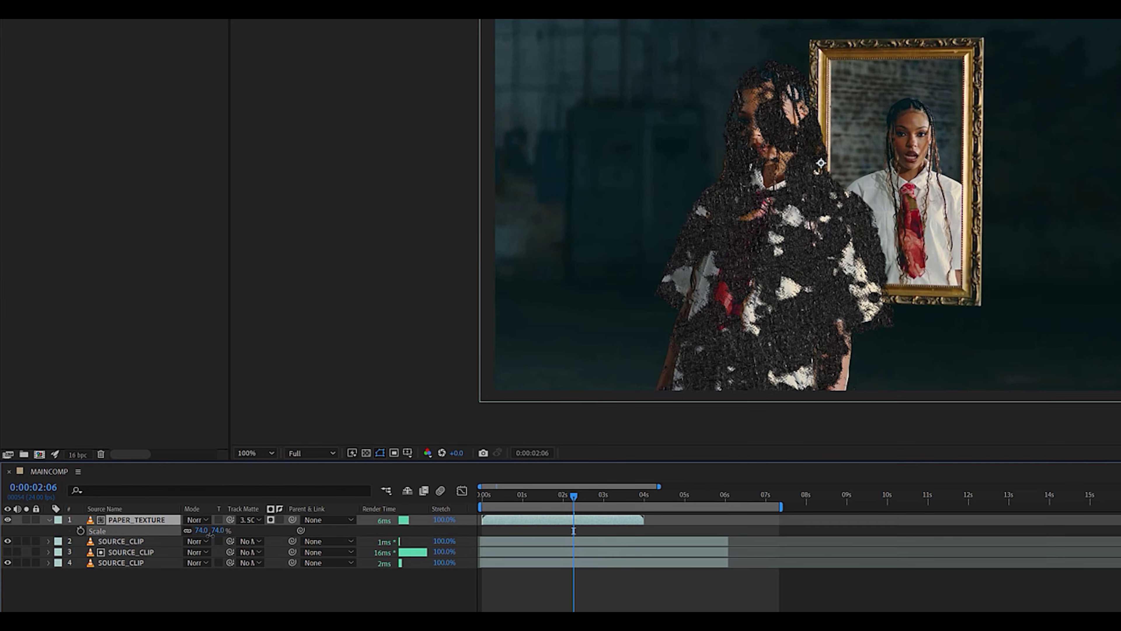
pyautogui.moveTo(211, 561); pyautogui.dragTo(194, 562)
pyautogui.click(198, 548)
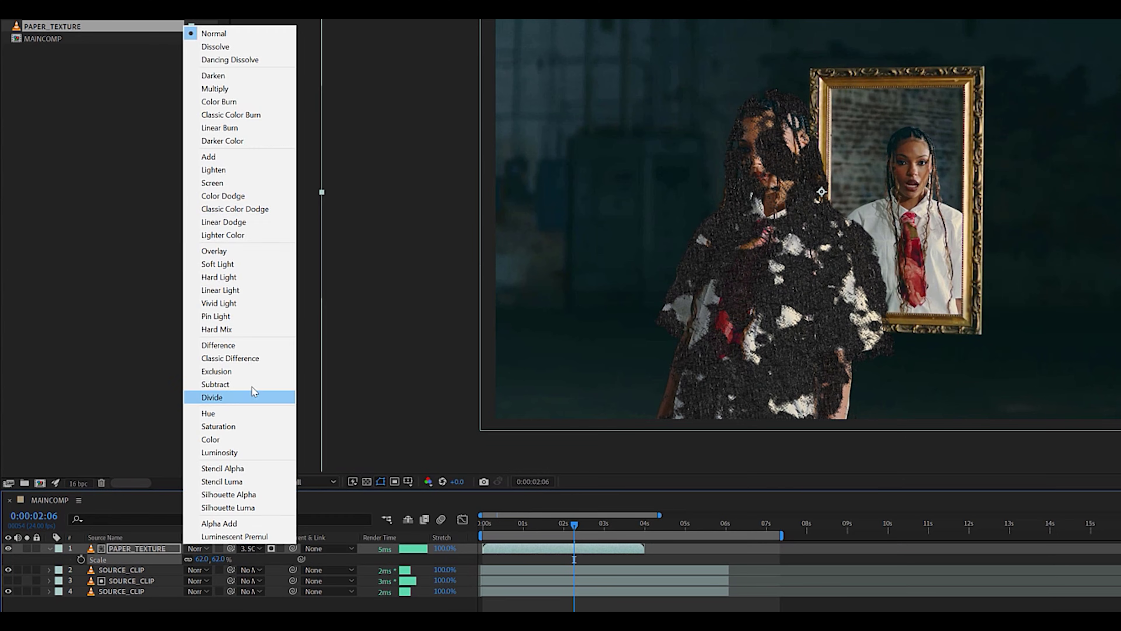
pyautogui.click(245, 183)
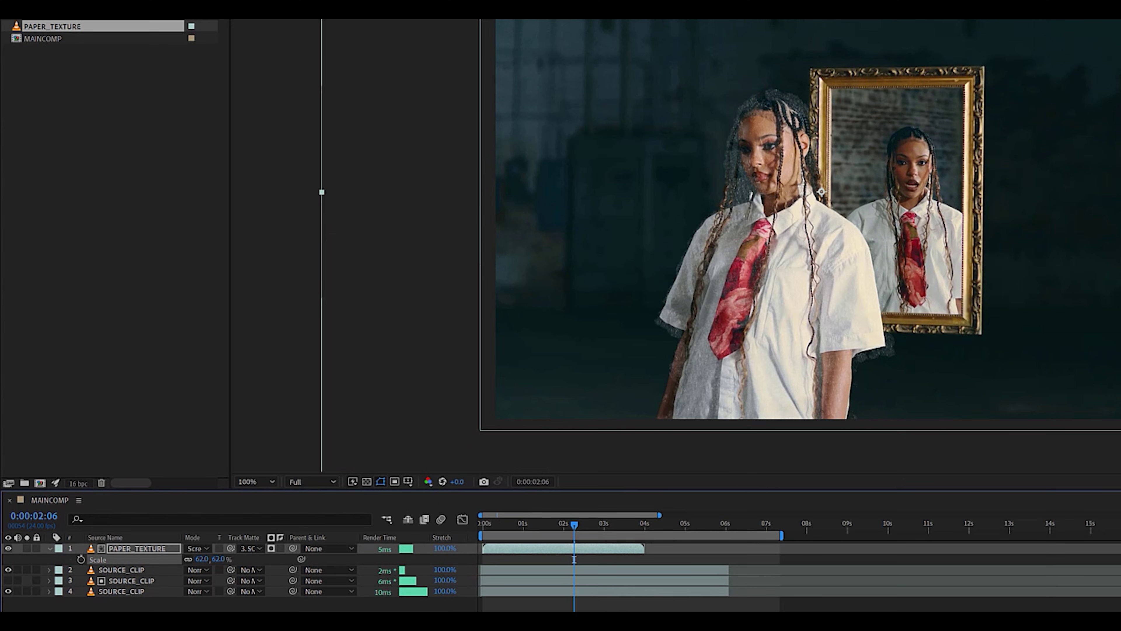
pyautogui.click(232, 600)
pyautogui.click(8, 581)
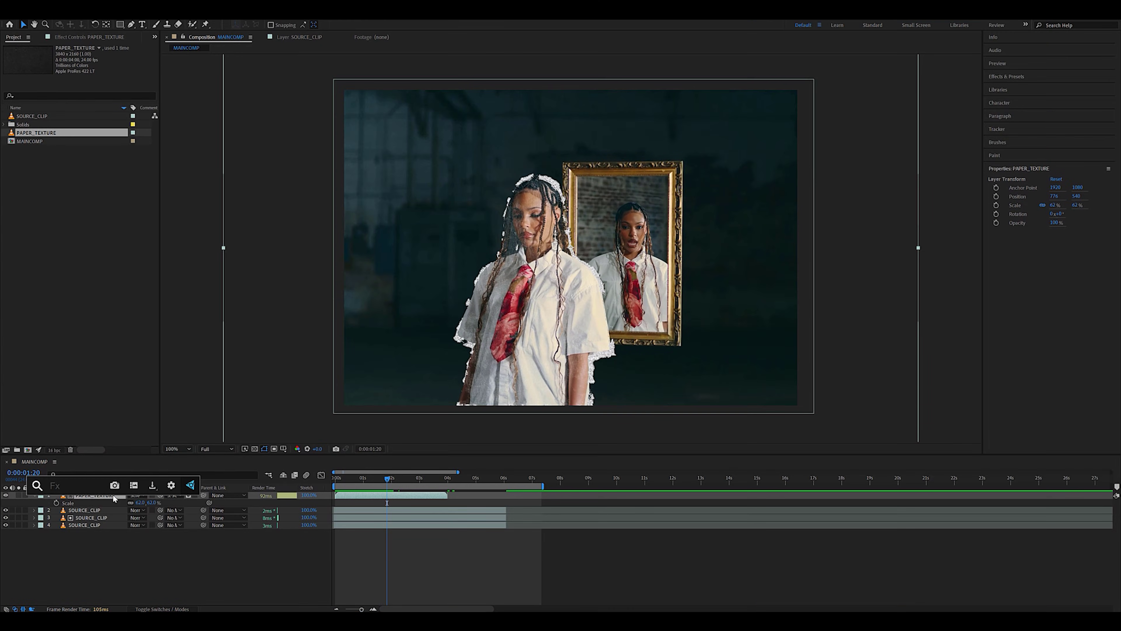
# Add Posterize Time to the PAPER_TEXTURE layer with a Frame Rate of 8 and preview the composition.
pyautogui.hotkey('ctrl', 'space')
pyautogui.write('pos')
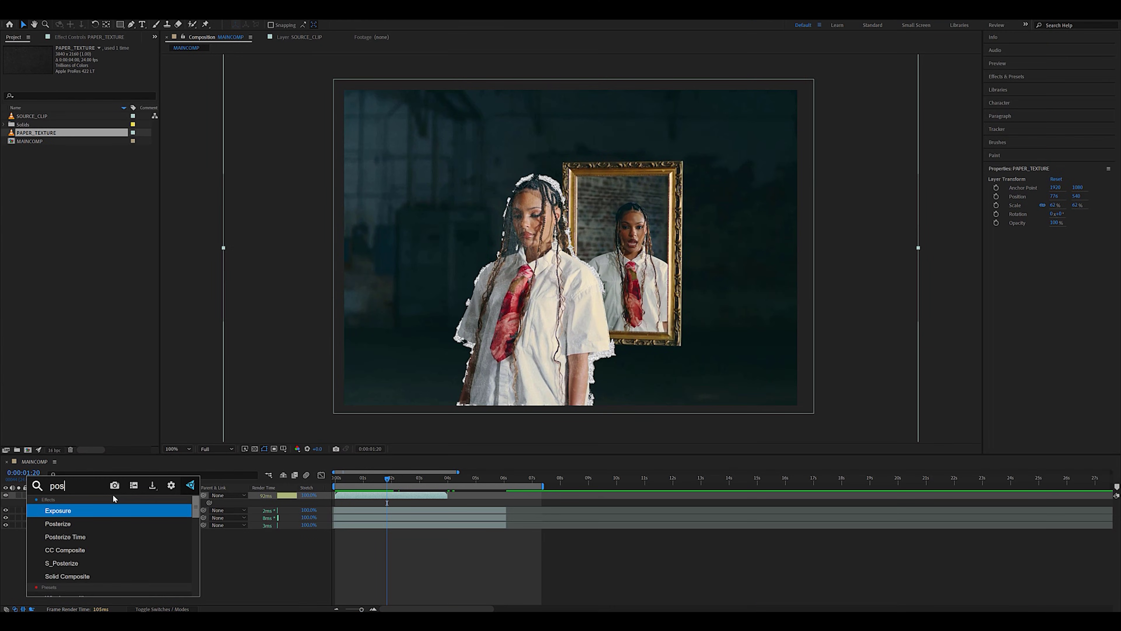
pyautogui.write('ter')
pyautogui.press('Down')
pyautogui.press('Return')
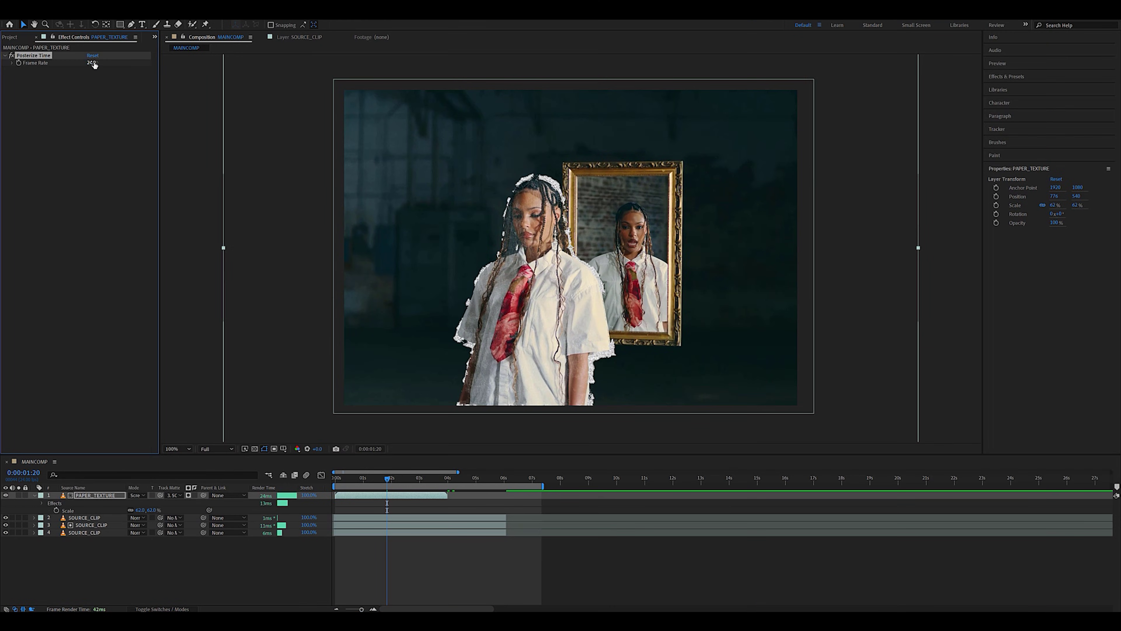
pyautogui.click(93, 62)
pyautogui.write('8')
pyautogui.press('Return')
pyautogui.press('space')
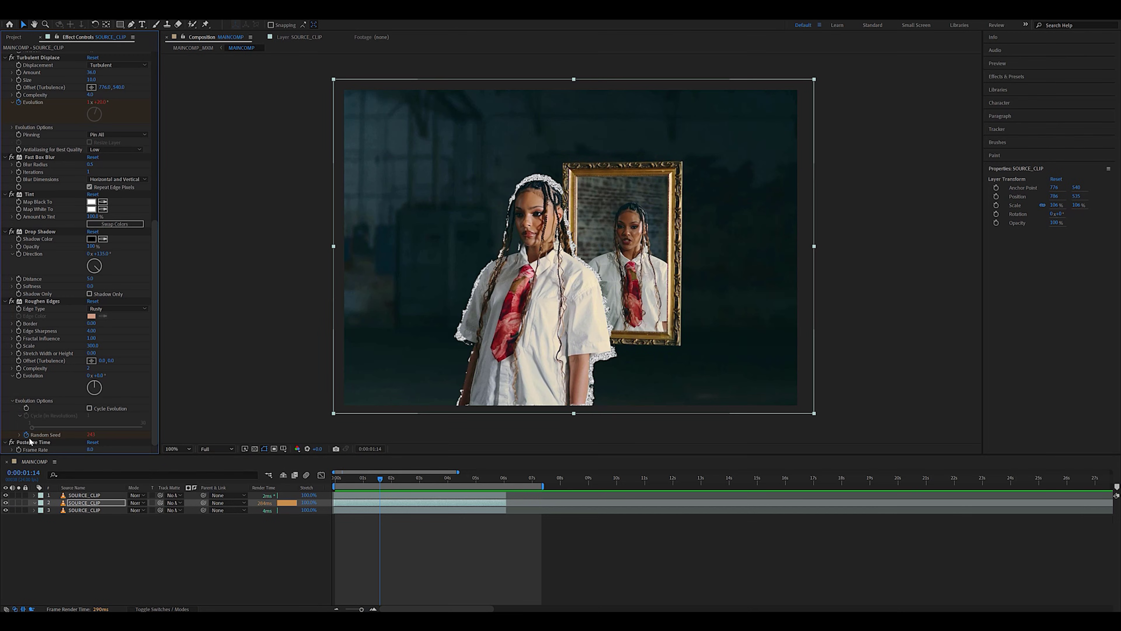
# Start saving all effects of the middle SOURCE_CLIP layer as an animation preset.
pyautogui.hotkey('ctrl', 'a')
pyautogui.click(104, 20)
pyautogui.click(121, 25)
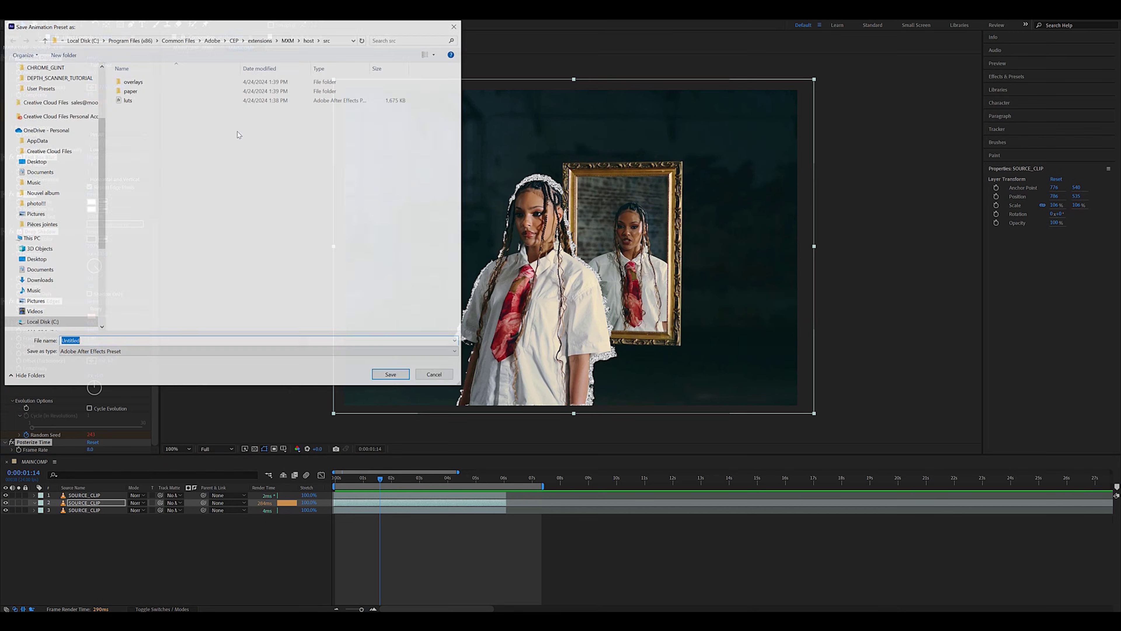